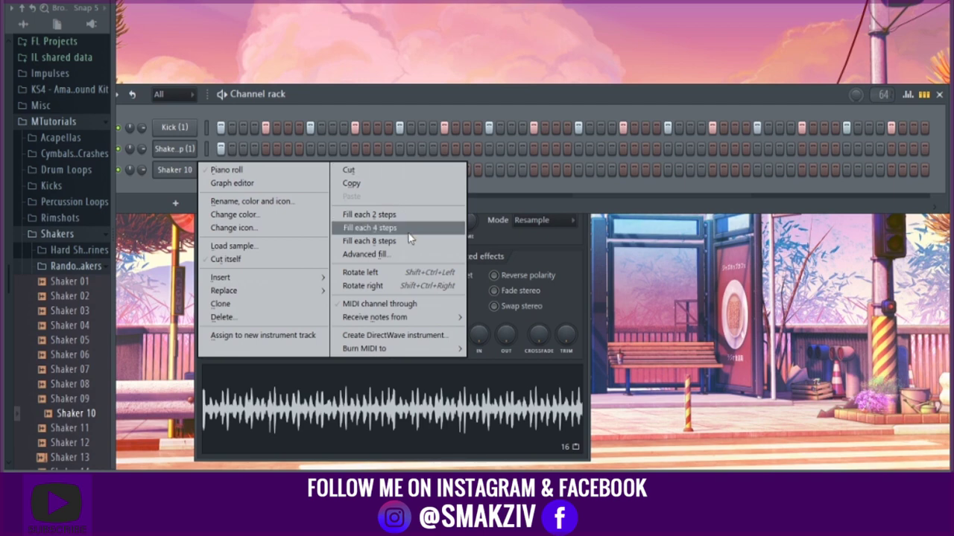
- Fill the Shaker 10 channel on every 4th step and switch the browser from the Shakers folder to Rimshots
left_click(408, 228)
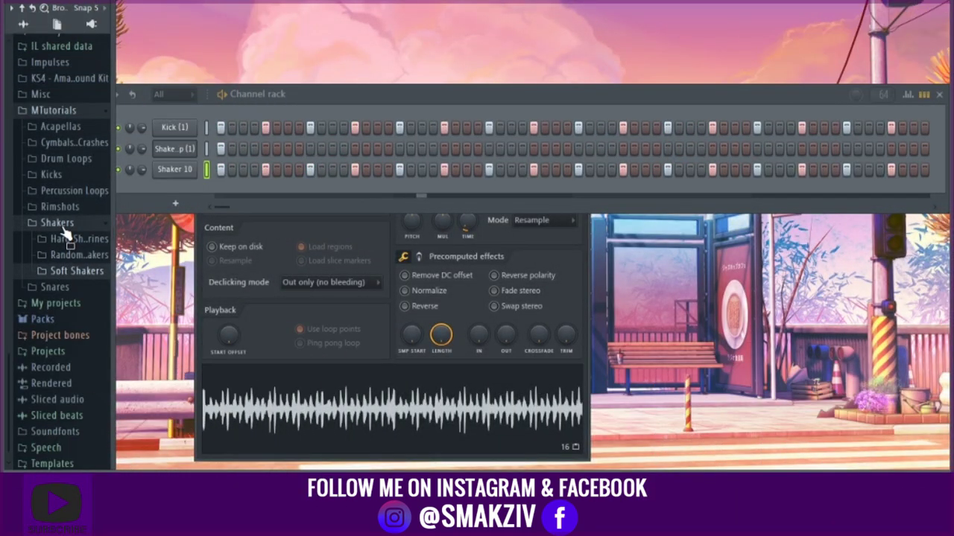
left_click(61, 224)
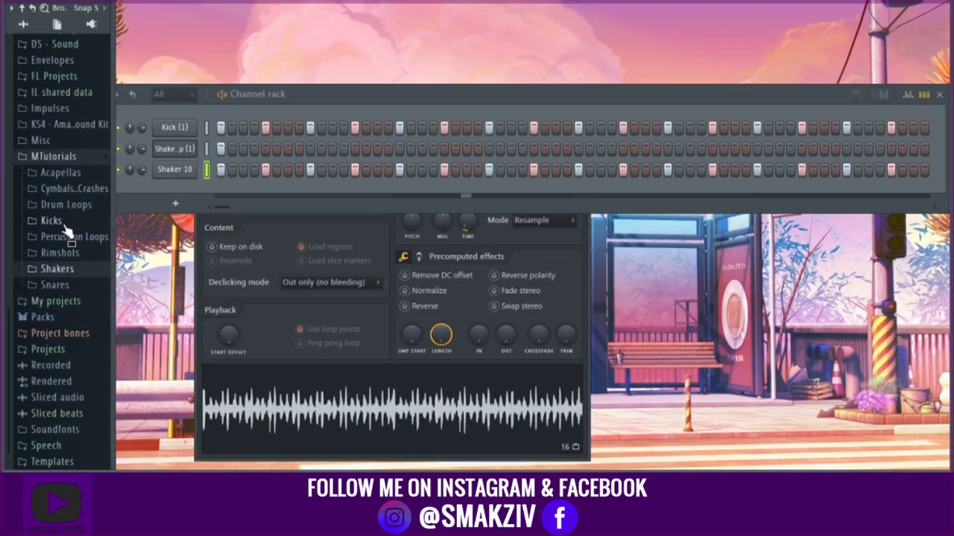
left_click(64, 254)
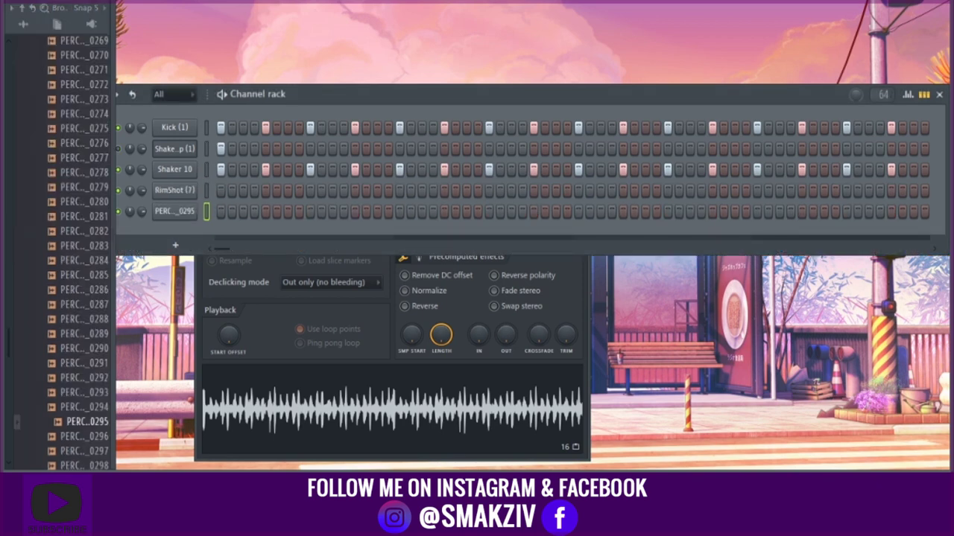
- Record a live pattern for the PERCUSSION_0295 channel as notes and automation, and quantize the recorded notes
key("r")
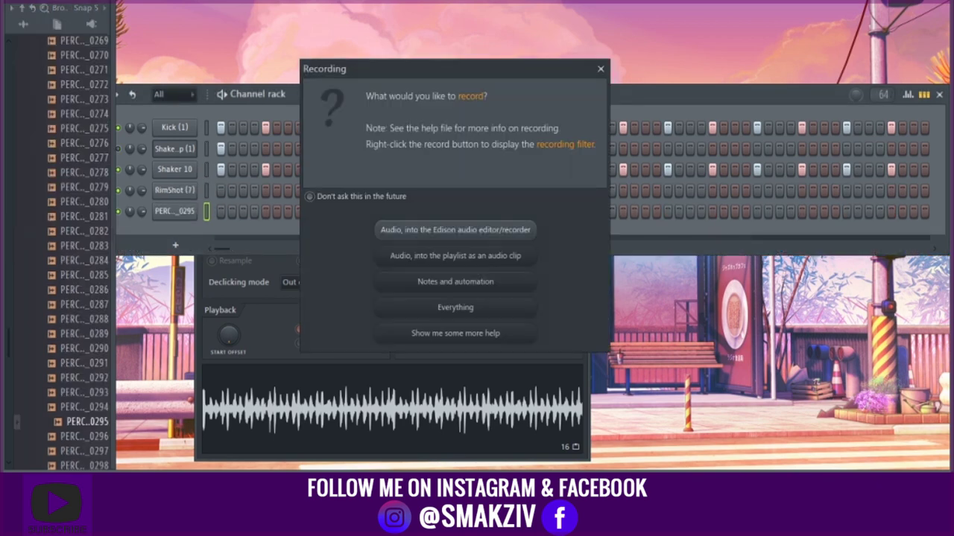
left_click(396, 283)
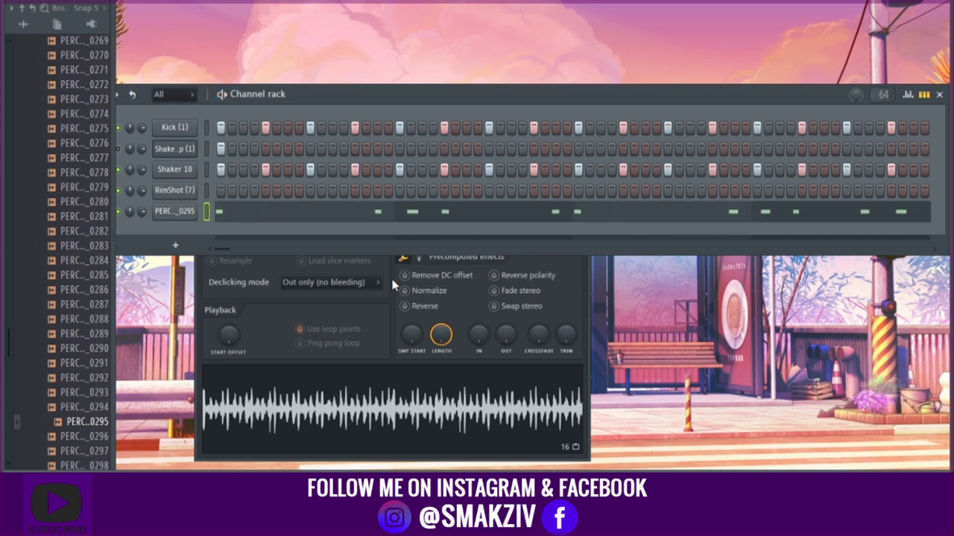
left_click(373, 214)
scroll(373, 214, "down", 3)
key("alt+q")
key("Return")
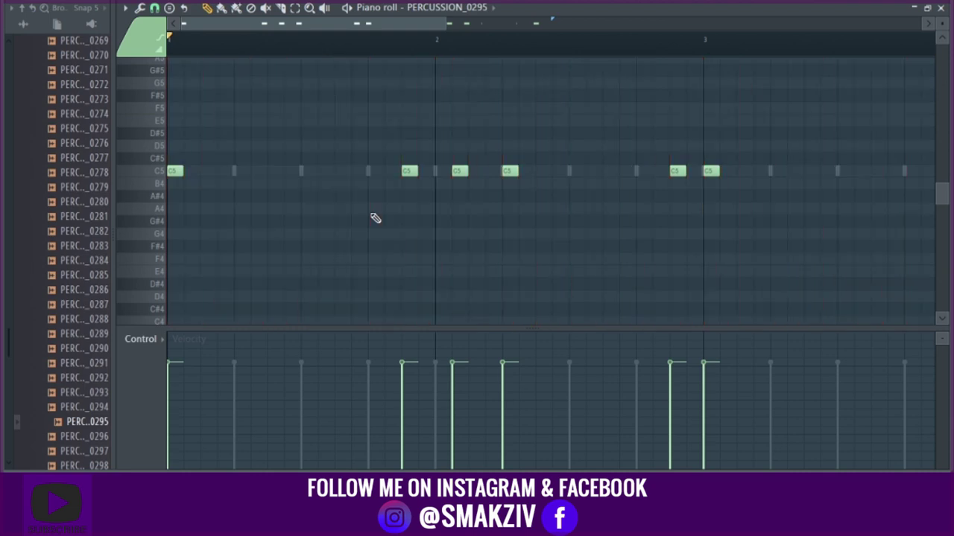
key("Escape")
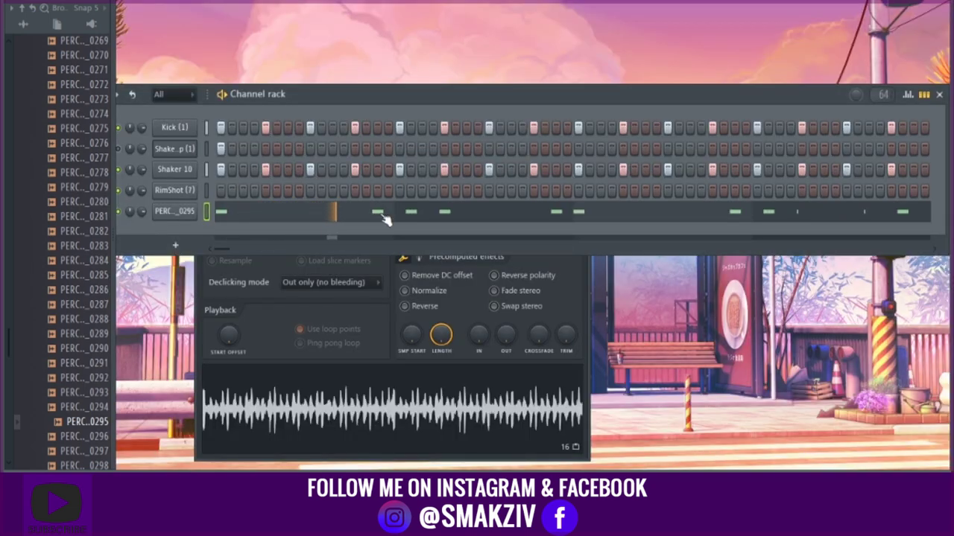
- Close the Shaker Loop (1) sampler and add PERCUSSION_0296 to the channel rack with hits on steps 11 and 43
left_click(572, 256)
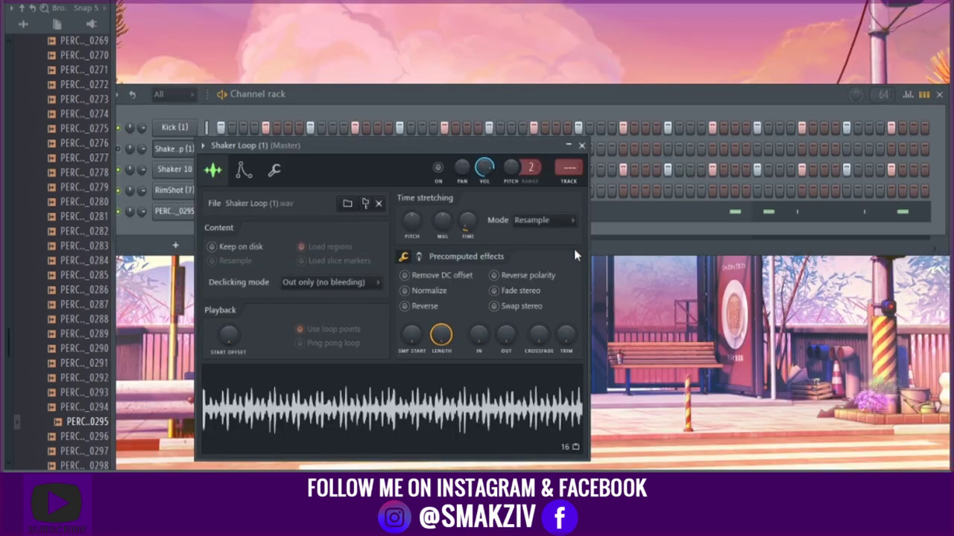
left_click(582, 146)
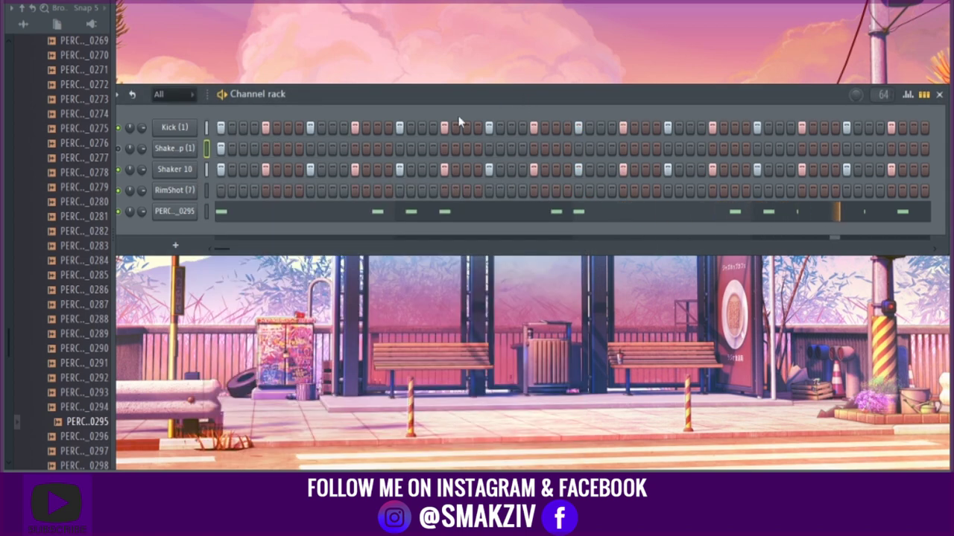
left_click_drag(74, 437, 175, 245)
left_click(332, 232)
left_click(690, 232)
- Add PERCUSSION_0288 to the channel rack, fill it on every 8th step and rotate the pattern right by six steps
left_click_drag(28, 321, 176, 265)
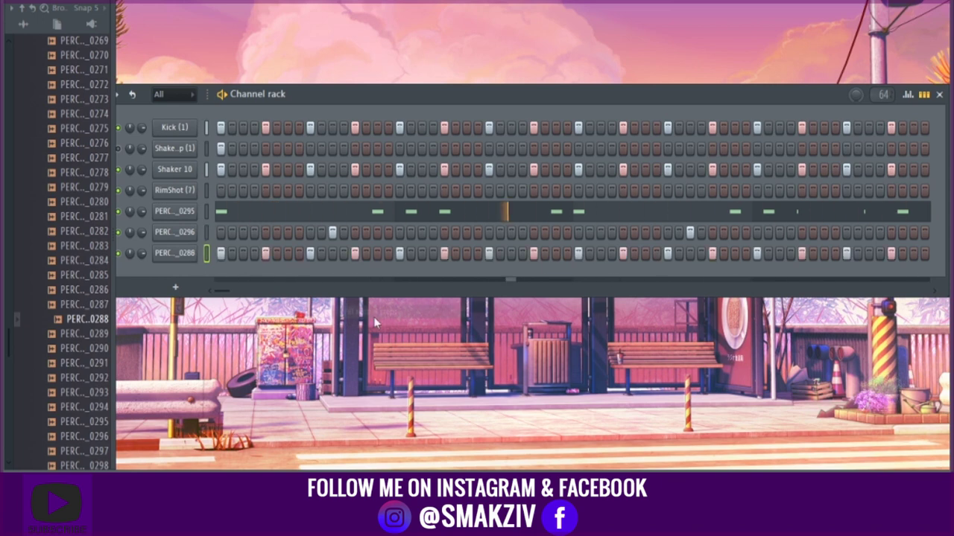
right_click(174, 253)
left_click(382, 328)
key("ctrl+shift+Right")
key("ctrl+shift+Right")
key("ctrl+shift+Right")
key("ctrl+shift+Right")
key("ctrl+shift+Right")
key("ctrl+shift+Right")
- Remove the step 15 hit from PERCUSSION_0288 and place a PERCUSSION_0296 hit on step 44
right_click(378, 256)
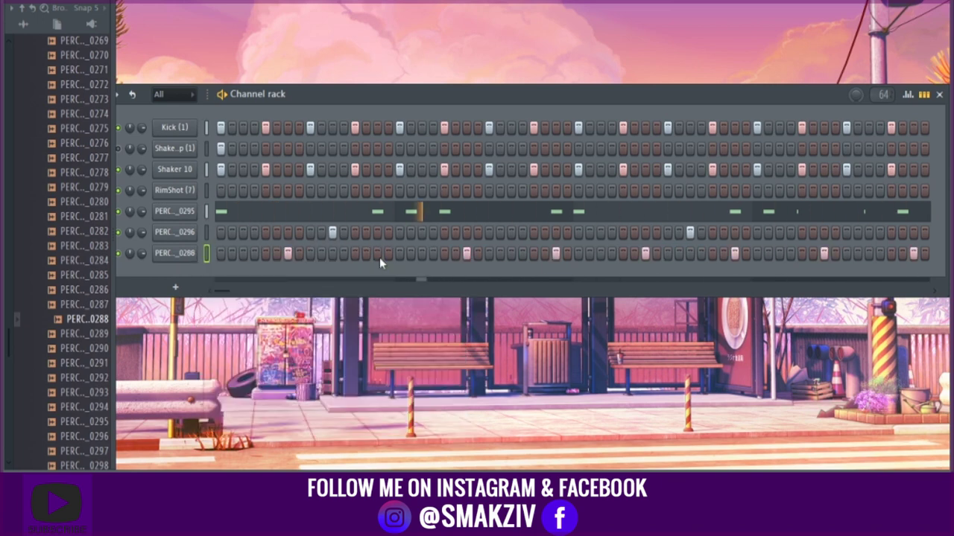
left_click(700, 232)
- Add PERCUSSION_0303 with hits on every 8th step starting at step 5, and slightly raise its sample's OUT fade
scroll(62, 351, "down", 4)
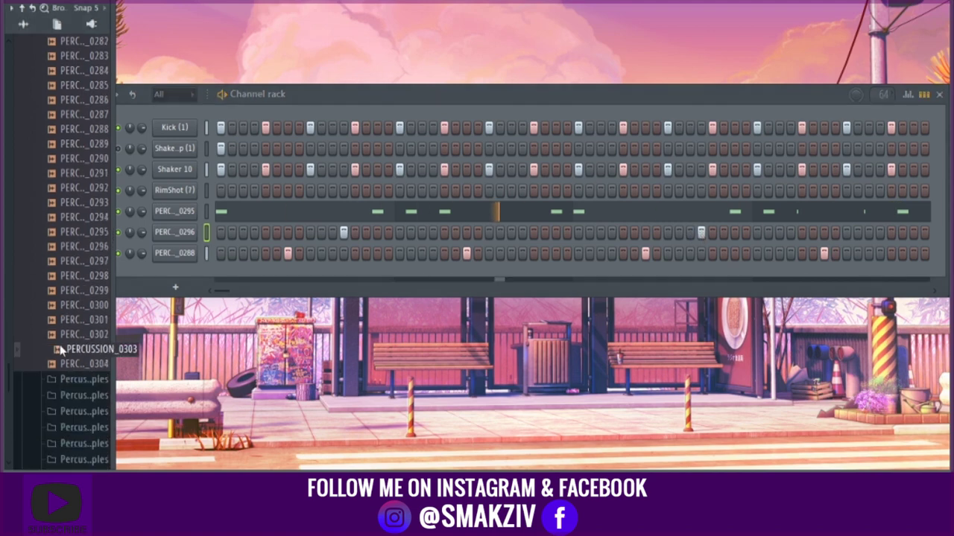
left_click_drag(73, 351, 188, 277)
right_click(174, 274)
left_click(358, 343)
left_click(174, 275)
left_click_drag(465, 299, 465, 293)
left_click(548, 109)
- Audition claps in the KS4 - Amapiano Sound Kit and add KS4 - Claps (25) to the channel rack
left_click(66, 123)
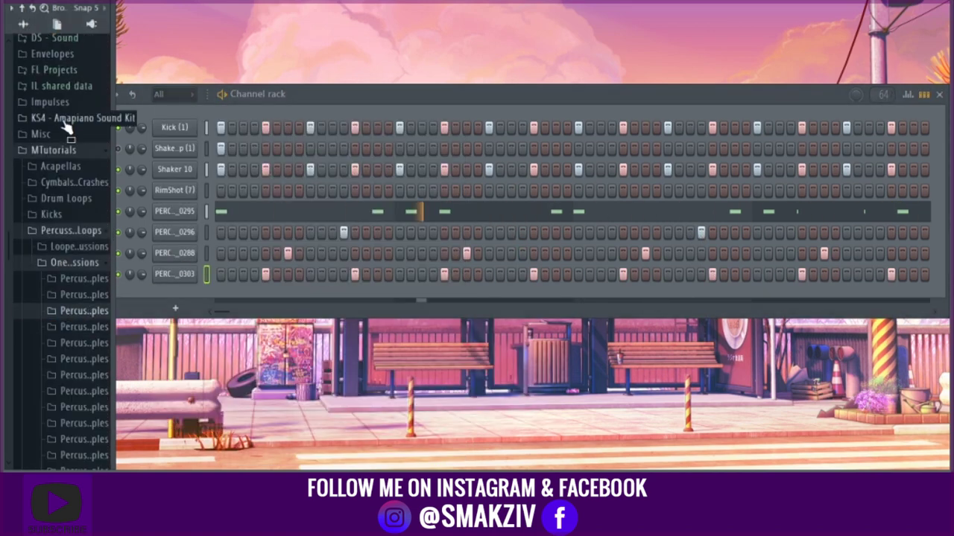
left_click(78, 291)
key("Down")
key("Down")
key("Down")
key("Down")
key("Down")
key("Down")
key("Down")
key("Down")
key("Down")
key("Up")
left_click_drag(78, 408, 187, 295)
- Fill the clap channel on every 8th step starting at step 5 and adjust its time-stretching pitch
right_click(180, 295)
left_click(358, 364)
left_click(175, 295)
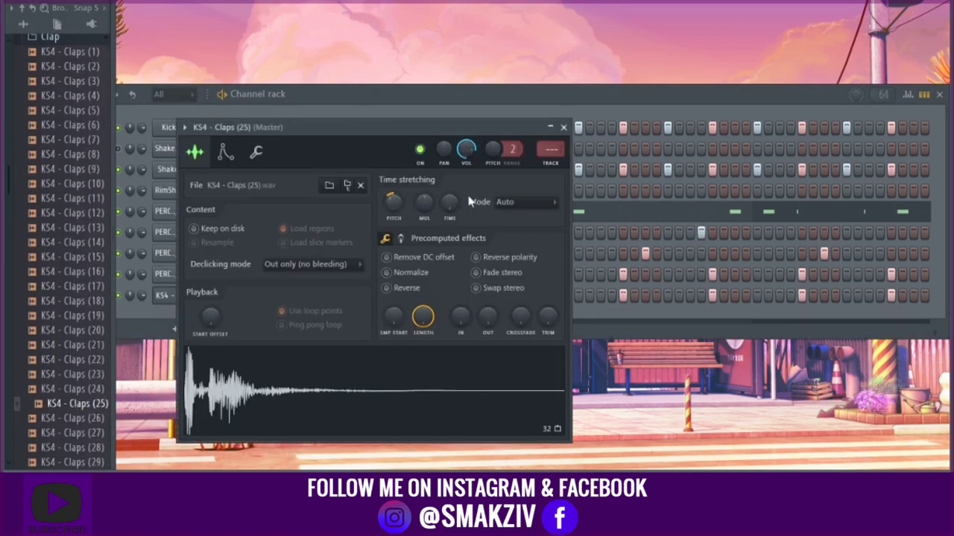
left_click(563, 128)
- Clear the hits from the PERCUSSION_0296 channel
right_click(343, 233)
right_click(410, 232)
- Audition the one-shot percussion samples from PERCUSSION_0507 to PERCUSSION_0512
left_click(51, 37)
left_click(67, 191)
left_click(71, 197)
key("Down")
key("Down")
key("Down")
key("Down")
key("Down")
key("Down")
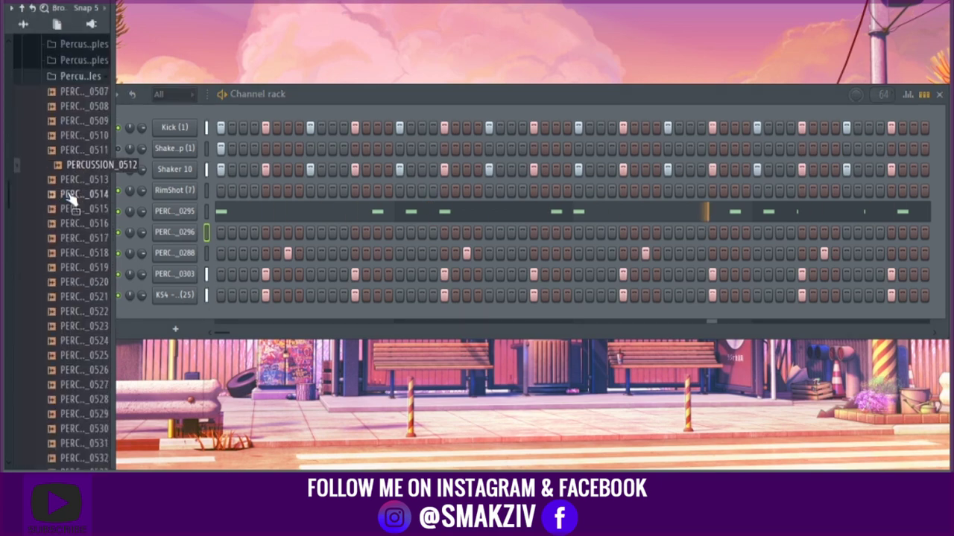
- Audition the Percussions 07 Samples folder and add PERCUSSION_0616 to the channel rack
left_click(70, 197)
key("Down")
key("Down")
key("Down")
key("Down")
key("Down")
key("Down")
key("Down")
key("Down")
key("Down")
left_click_drag(80, 224, 166, 317)
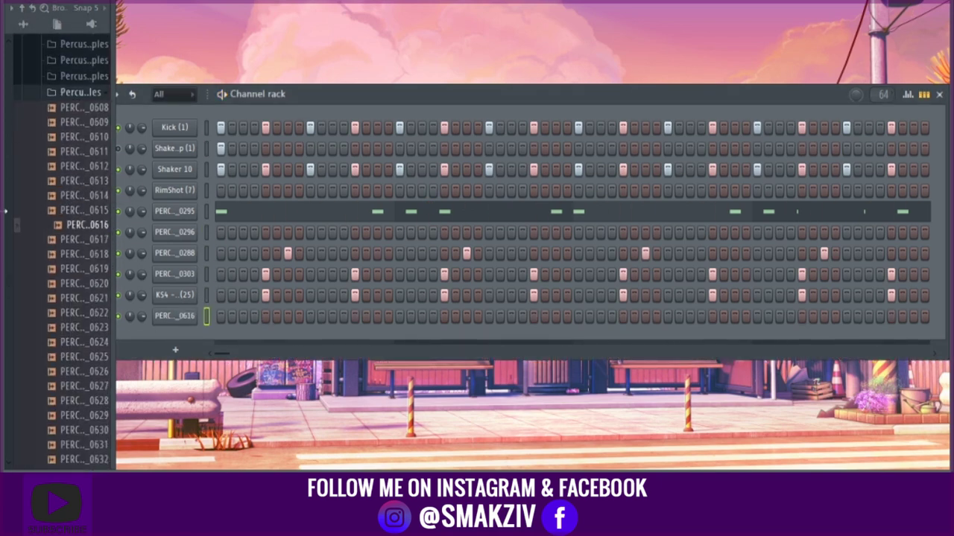
- Record a live pattern for the PERCUSSION_0616 channel as notes and automation
key("r")
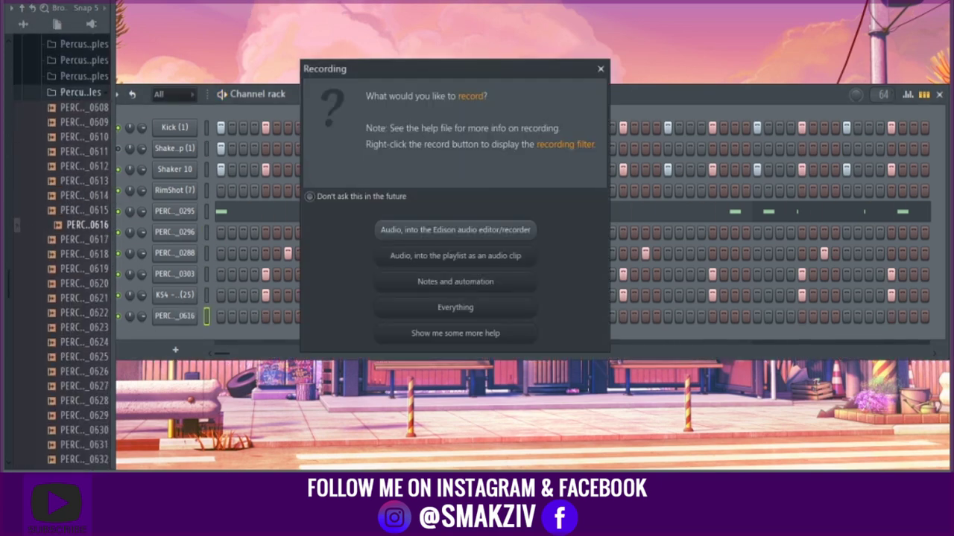
left_click(414, 277)
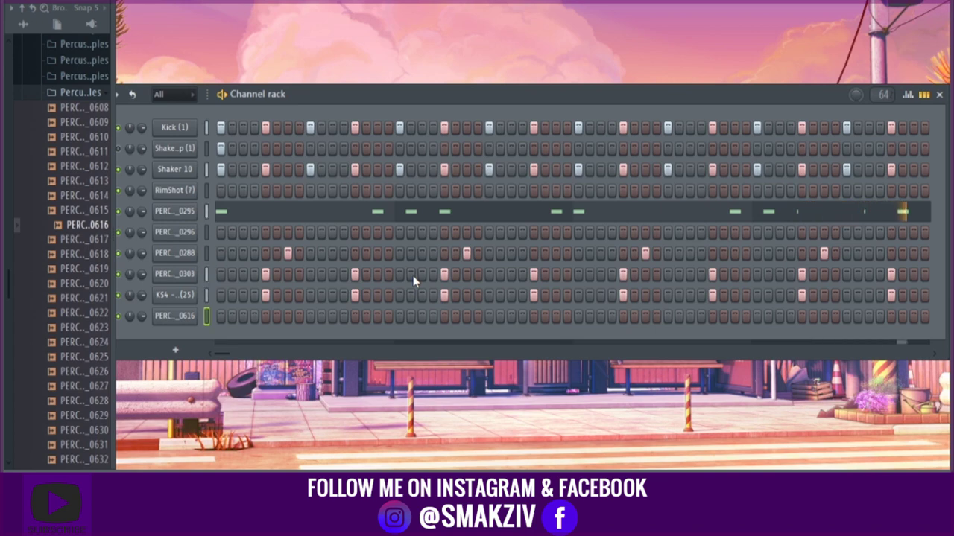
key("space")
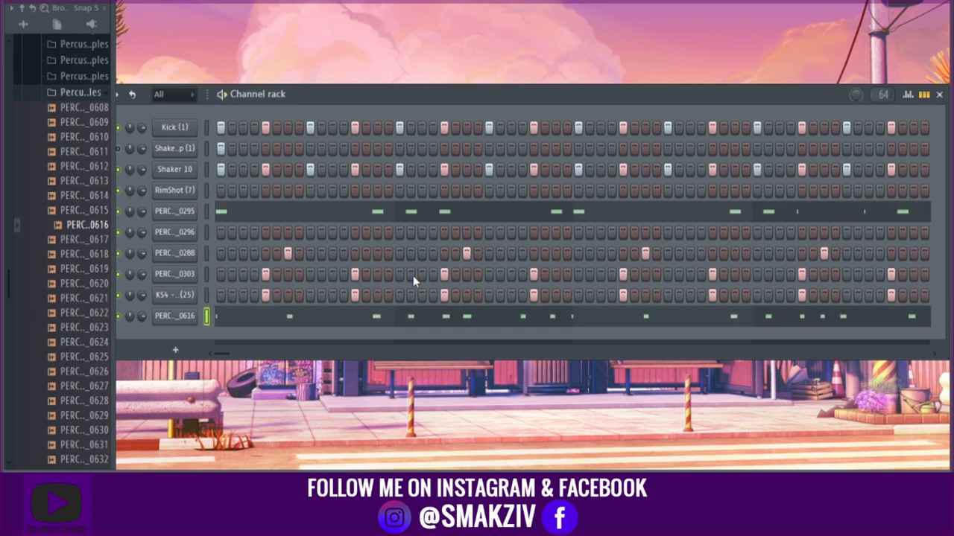
- Quantize the recorded PERCUSSION_0616 notes in the piano roll
left_click(396, 315)
key("alt+q")
key("Return")
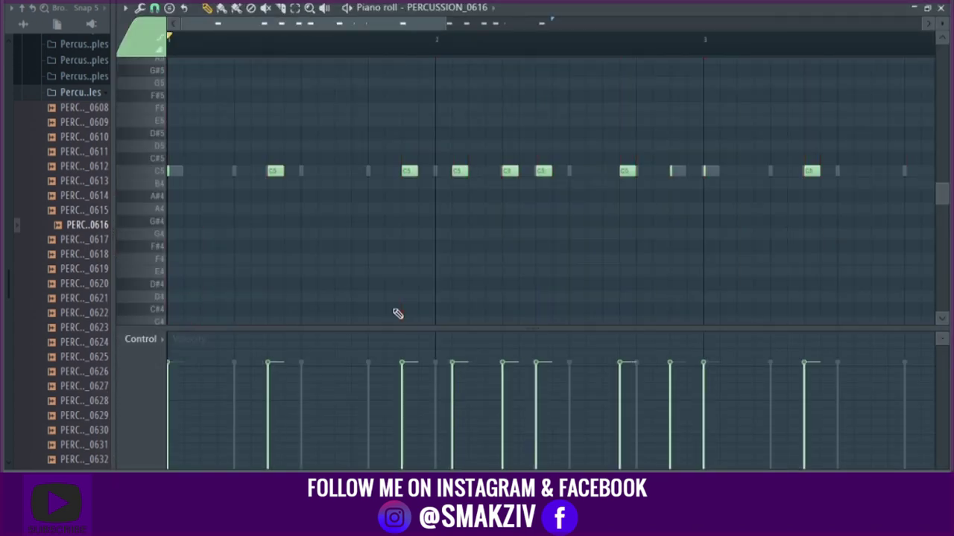
key("Escape")
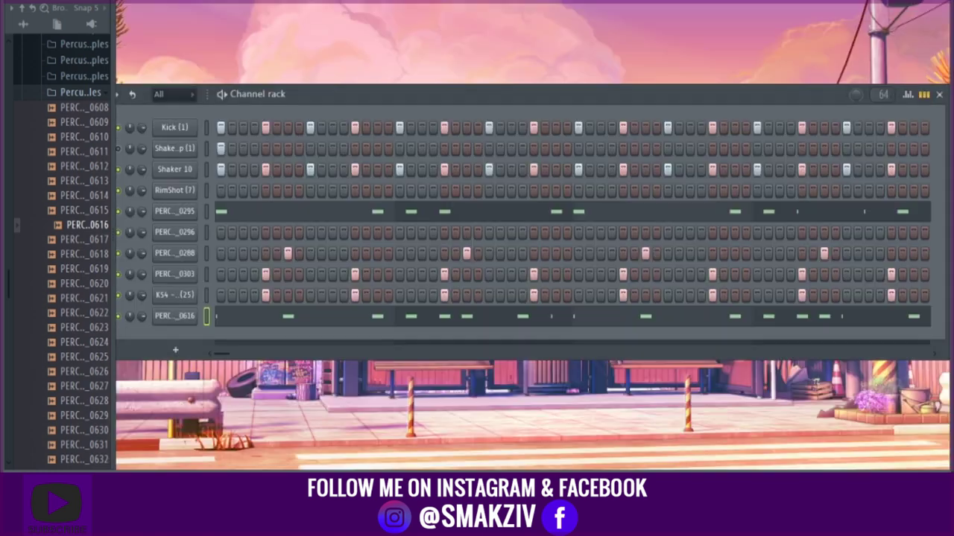
- Play back the groove and examine the final bars of the PERCUSSION_0616 notes in the piano roll
key("space")
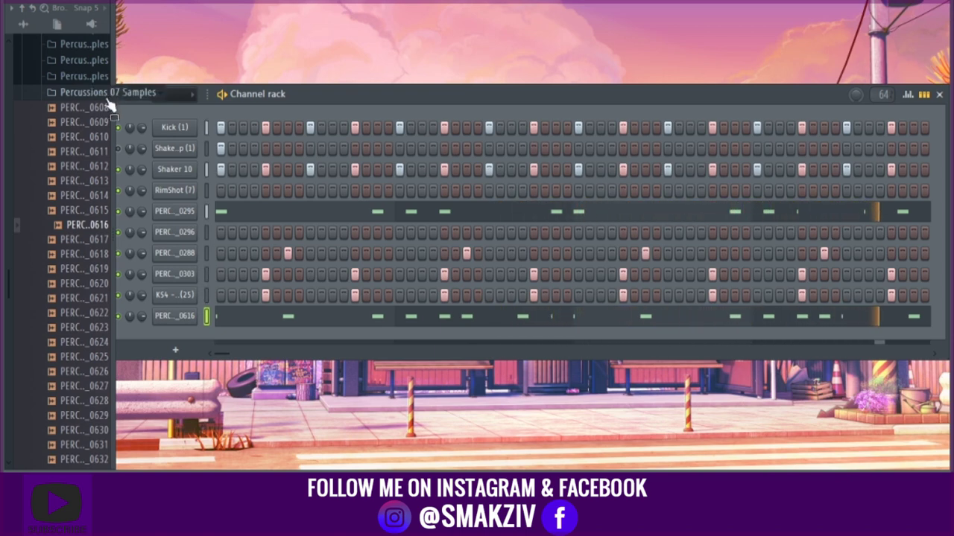
left_click(778, 319)
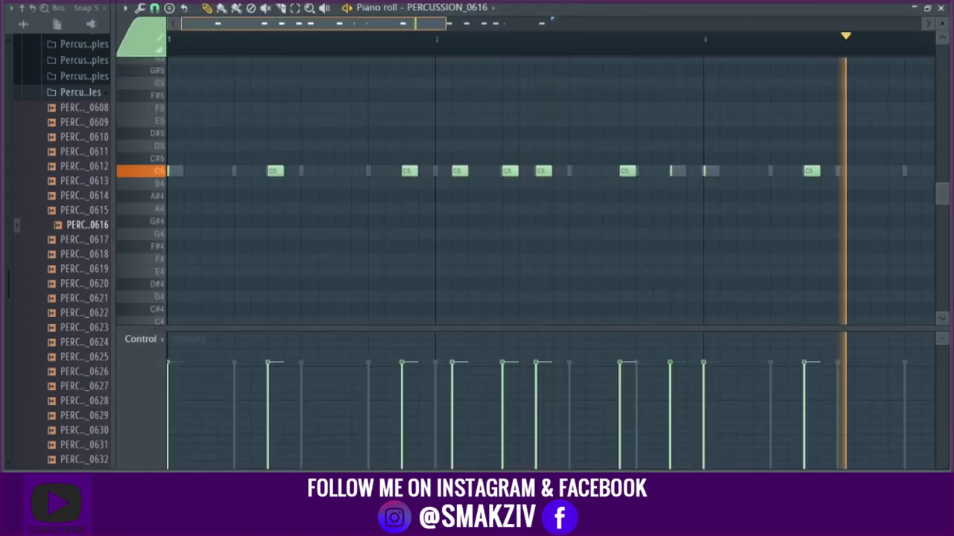
left_click_drag(446, 24, 556, 24)
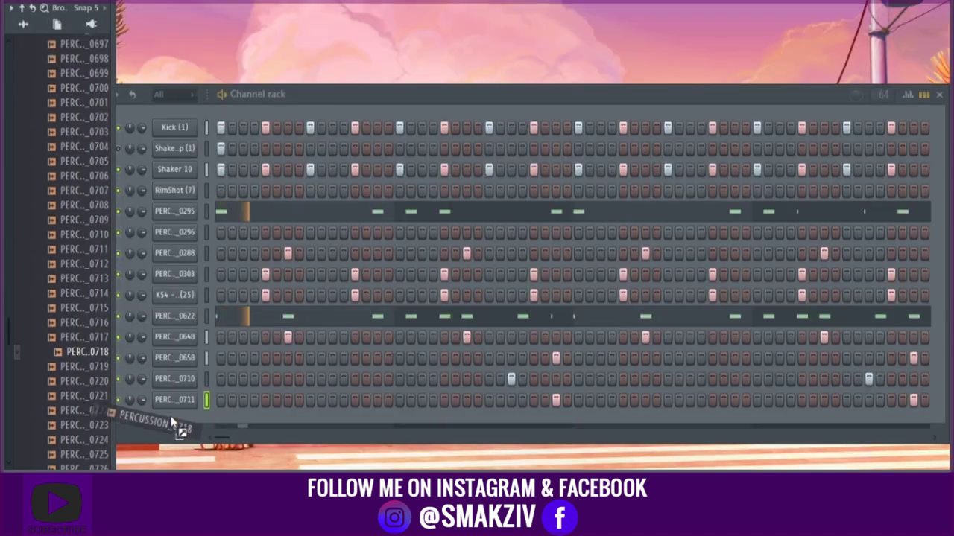
- Add PERCUSSION_0718 to the channel rack, fill it on every 4th step and rotate the pattern right by two steps
left_click_drag(170, 416, 177, 415)
right_click(177, 416)
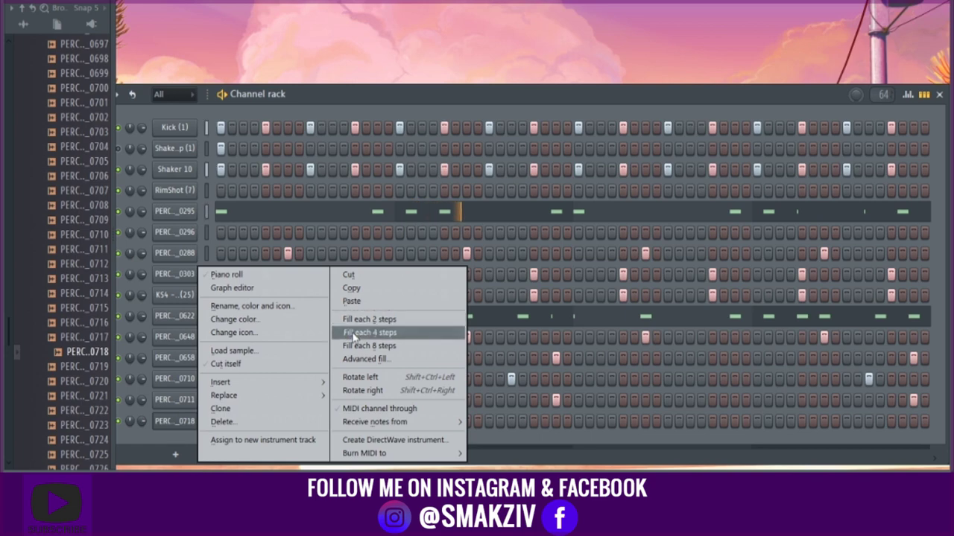
left_click(351, 331)
key("ctrl+shift+Right")
key("ctrl+shift+Right")
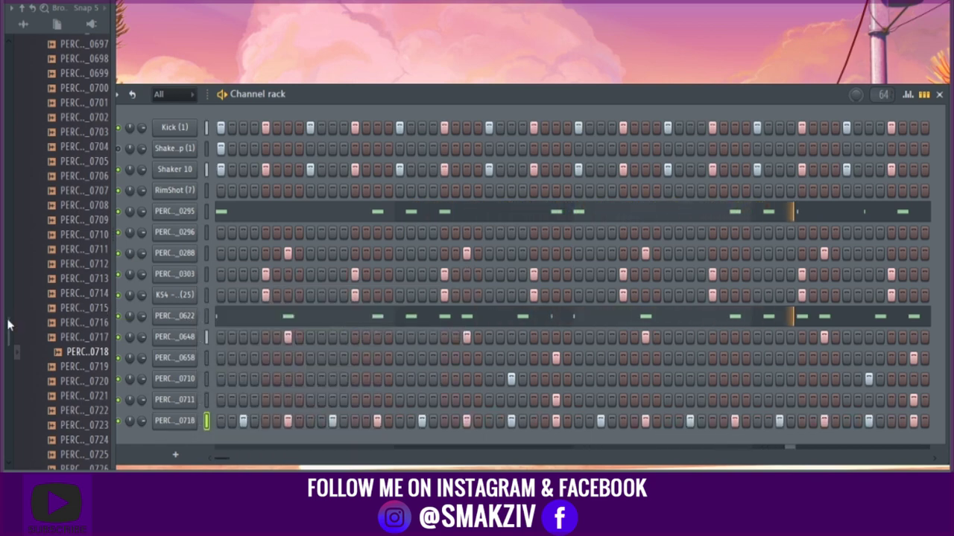
- Add the hat_spreadertrick sample to the channel rack and paste the PERCUSSION_0718 step pattern into it
scroll(9, 292, "up", 1)
left_click_drag(8, 292, 9, 223)
left_click_drag(82, 294, 188, 444)
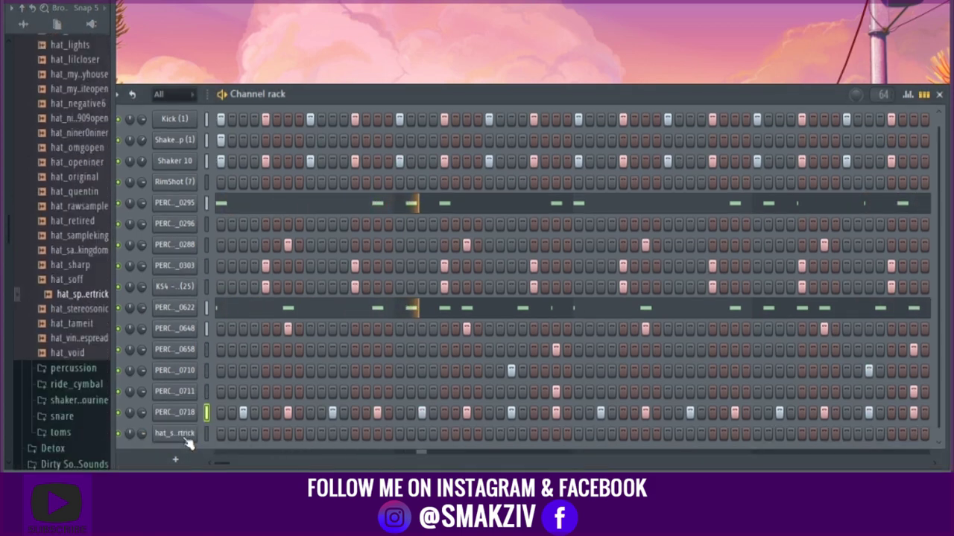
key("ctrl+v")
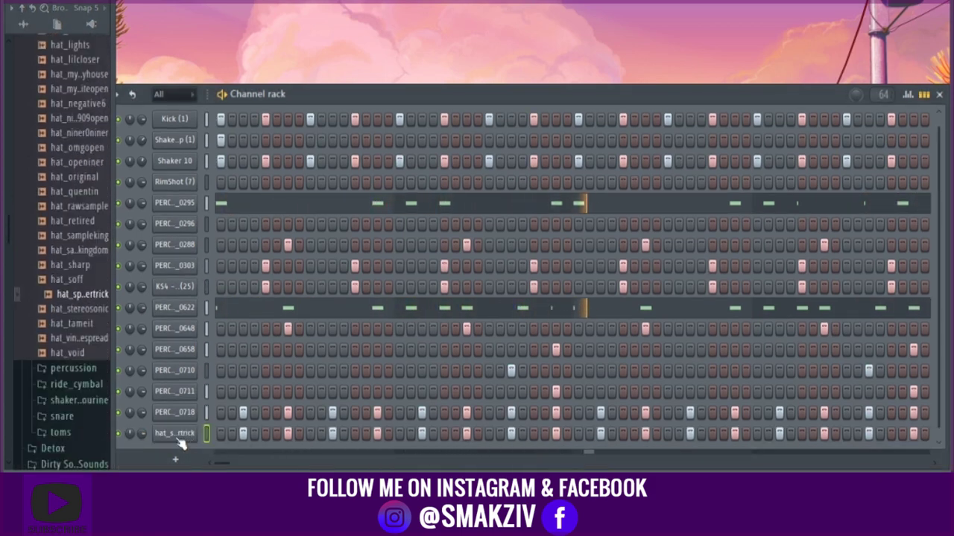
- Check the sampler settings of the hat_spreadertrick channel and look over the full channel rack
left_click(170, 433)
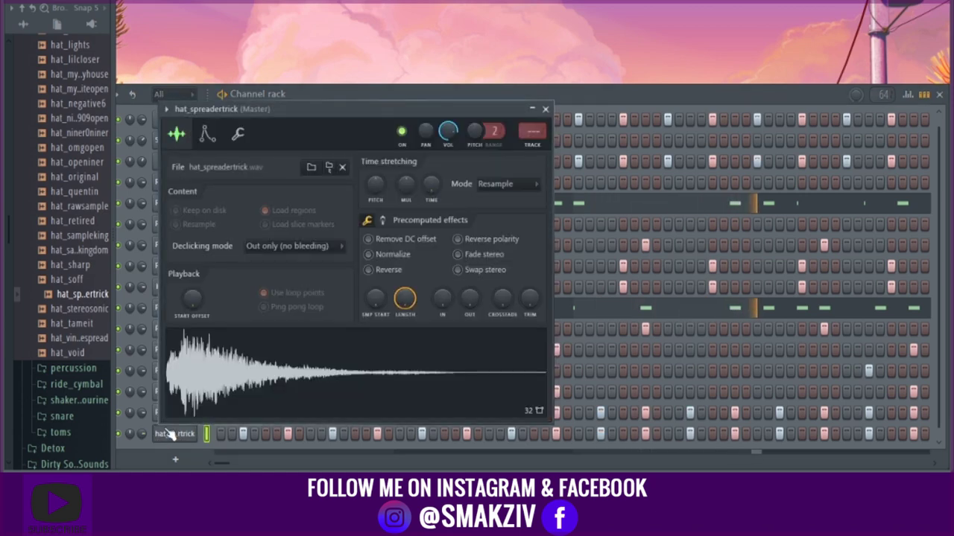
left_click(545, 110)
scroll(935, 130, "up", 1)
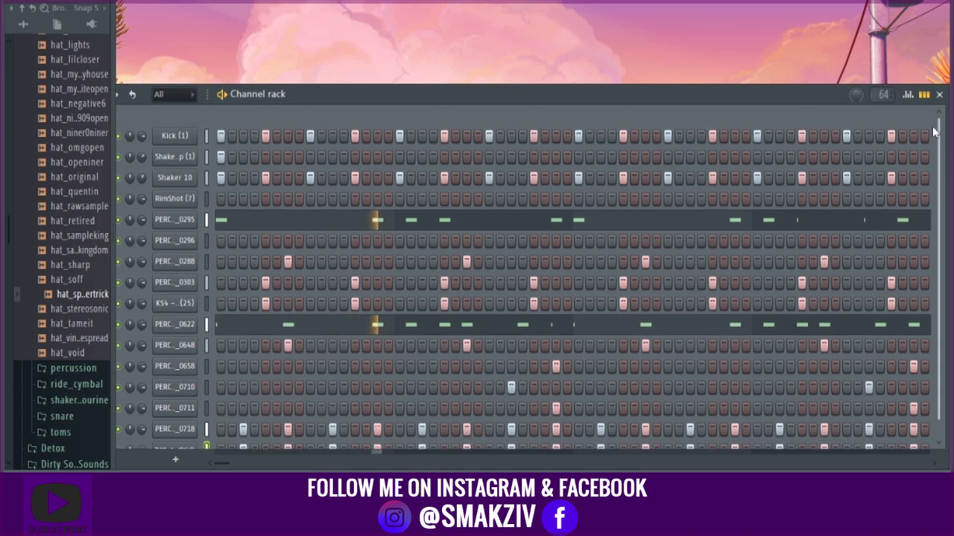
scroll(935, 131, "down", 1)
- Reposition the Channel rack window and the Lounge Lizard EP-4 plugin window
left_click_drag(797, 97, 776, 61)
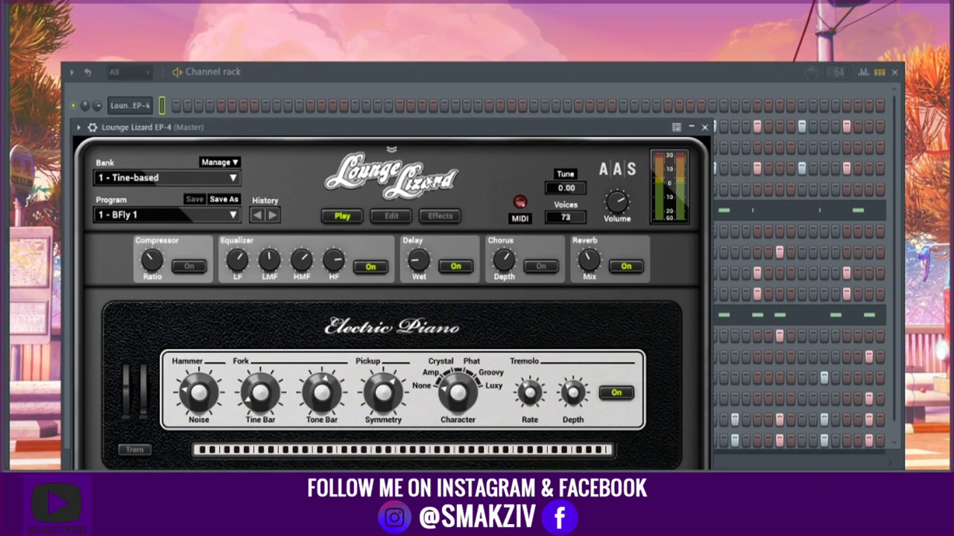
left_click_drag(426, 131, 591, 46)
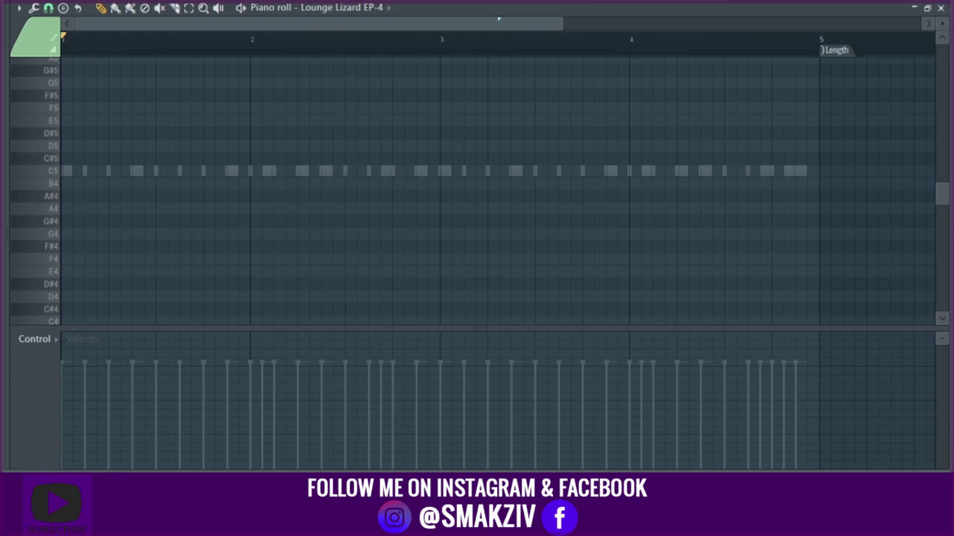
- Record notes and automation for the Lounge Lizard EP-4, playing F4–C5, G4–D5 and A4–E5 twice over the first two bars
key("r")
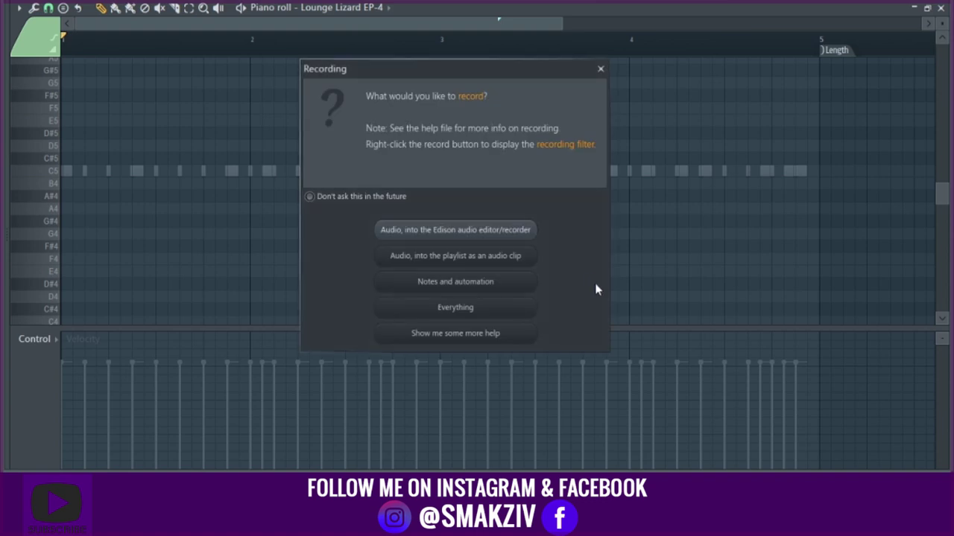
left_click(516, 284)
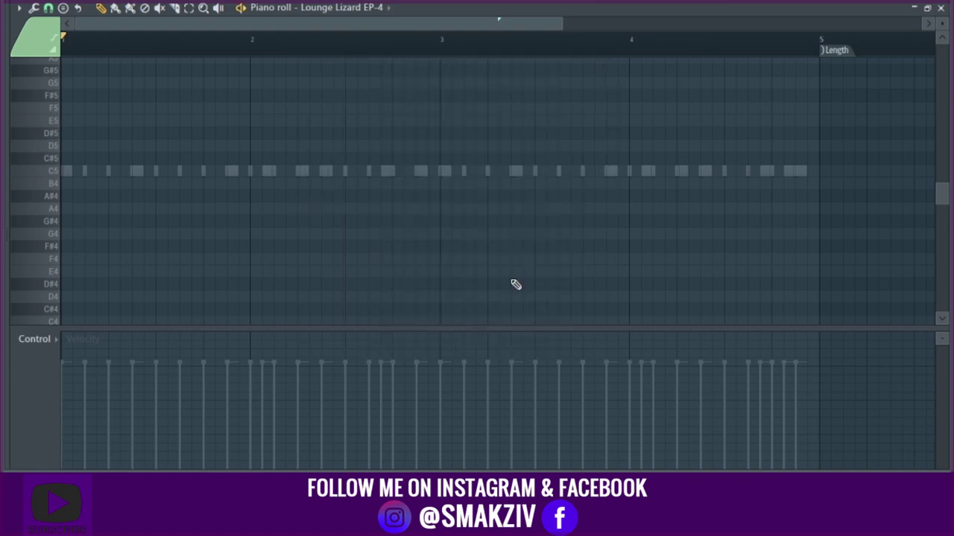
key("space")
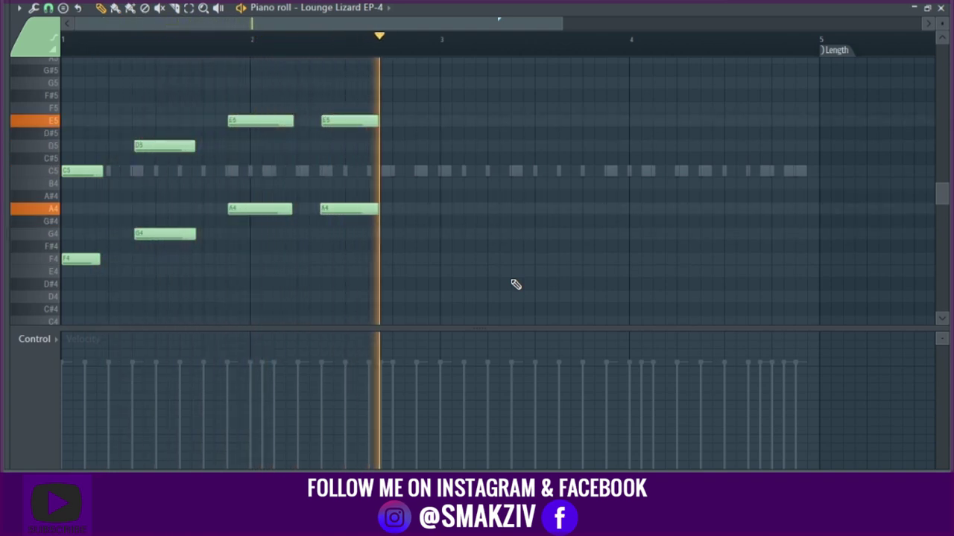
key("space")
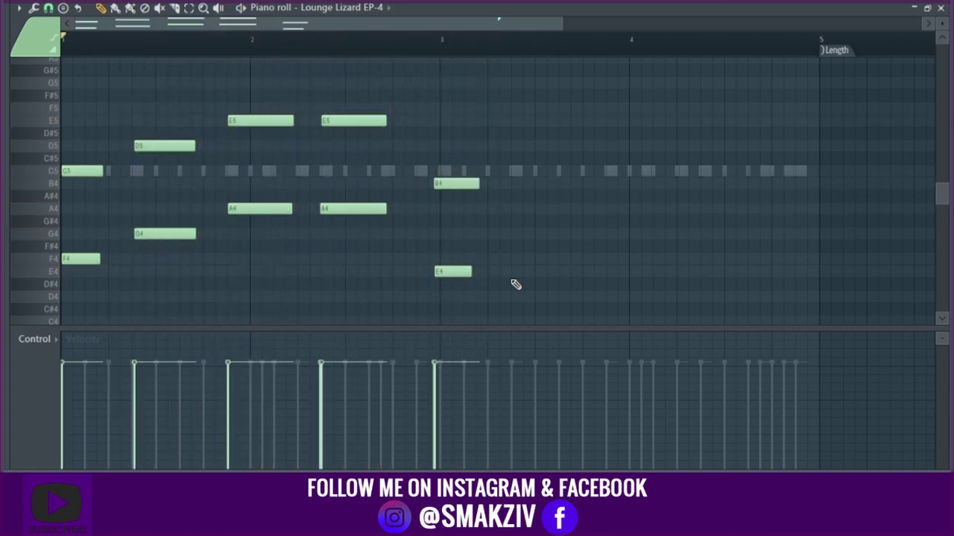
- Delete the surplus E4 and B4 notes at bar 3 and quantize the remaining recorded notes
right_click(452, 271)
right_click(458, 183)
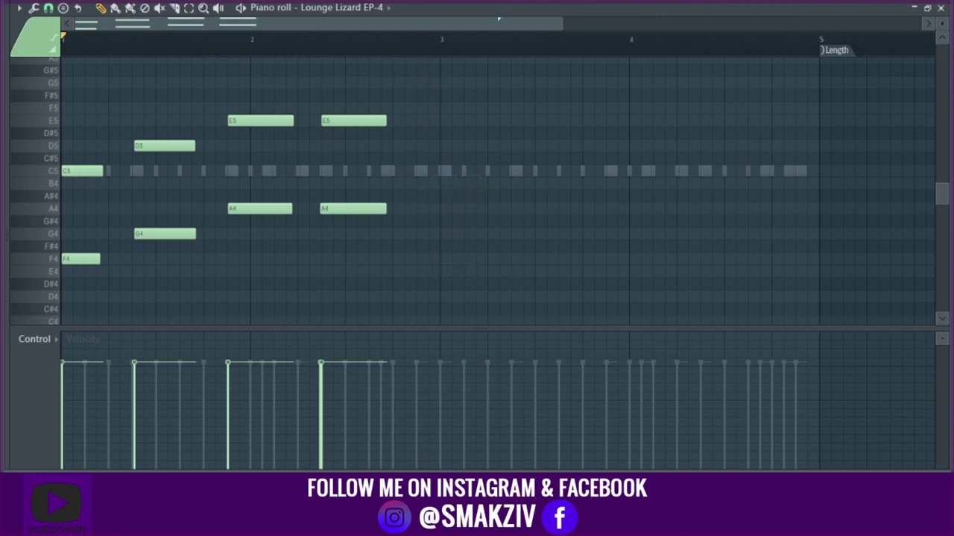
key("alt+q")
key("Return")
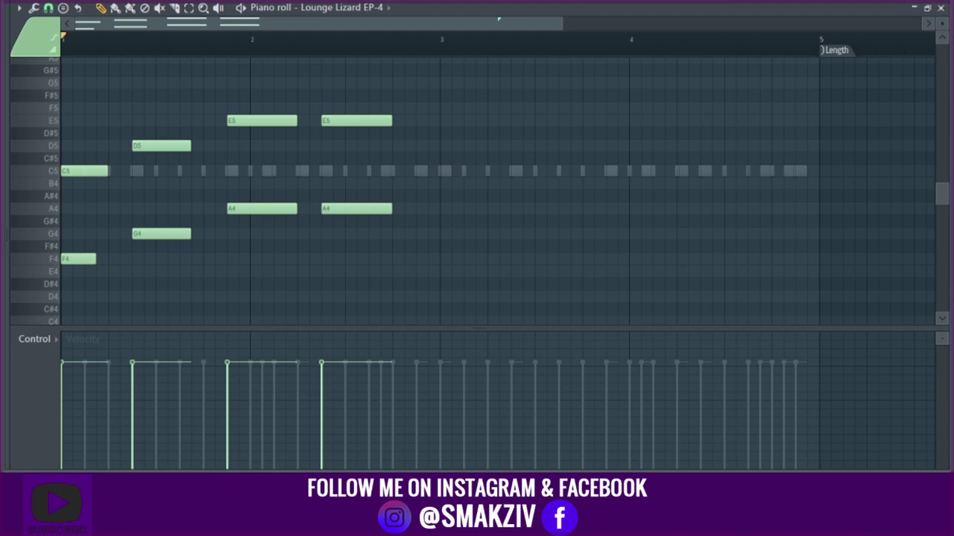
- Duplicate the first two bars of notes into bars 3 and 4, and lengthen both F4 notes to match the C5 notes above
key("ctrl+b")
left_click_drag(746, 190, 792, 190)
key("space")
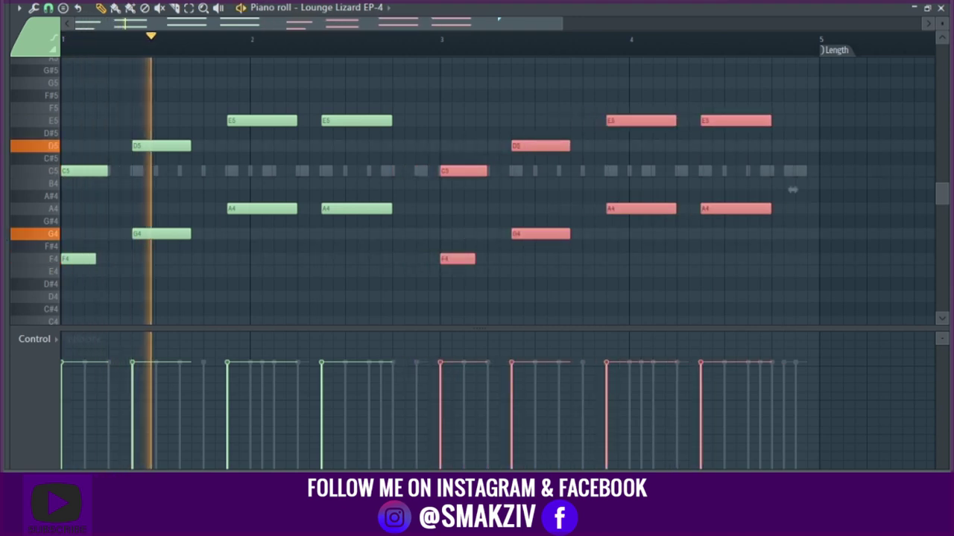
left_click(190, 288)
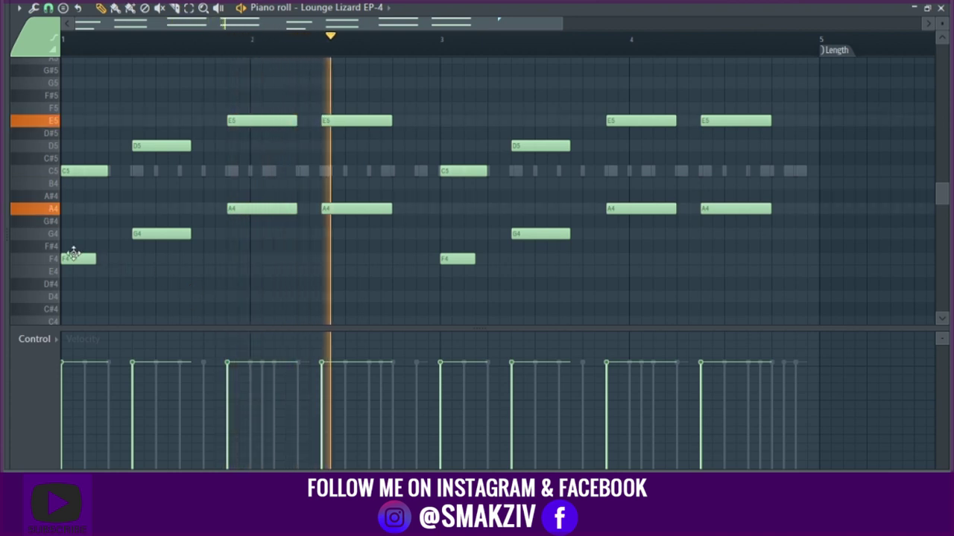
double_click(51, 262)
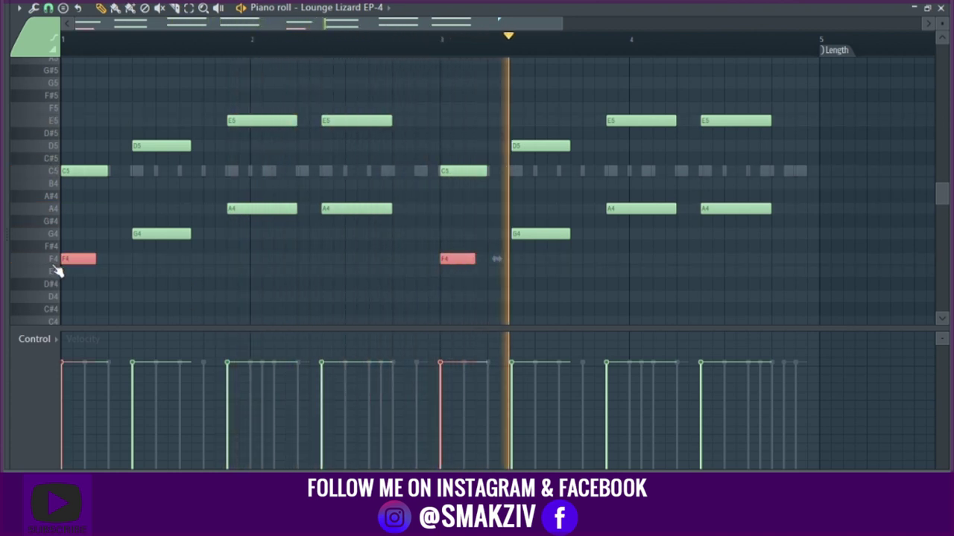
left_click_drag(95, 259, 111, 257)
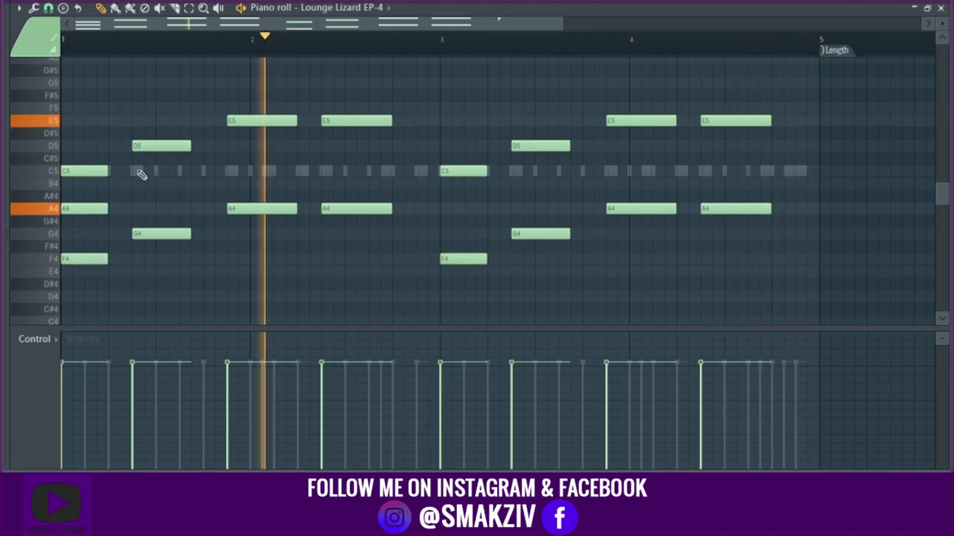
- Fill in the chords with inner notes A4, B4 and C5 in both halves, and add E5 to the first chord
double_click(344, 161)
left_click(543, 116)
left_click_drag(343, 160, 344, 171)
left_click(447, 209)
left_click_drag(511, 209, 486, 209)
left_click(517, 183)
left_click(613, 171)
left_click(706, 172)
left_click(67, 121)
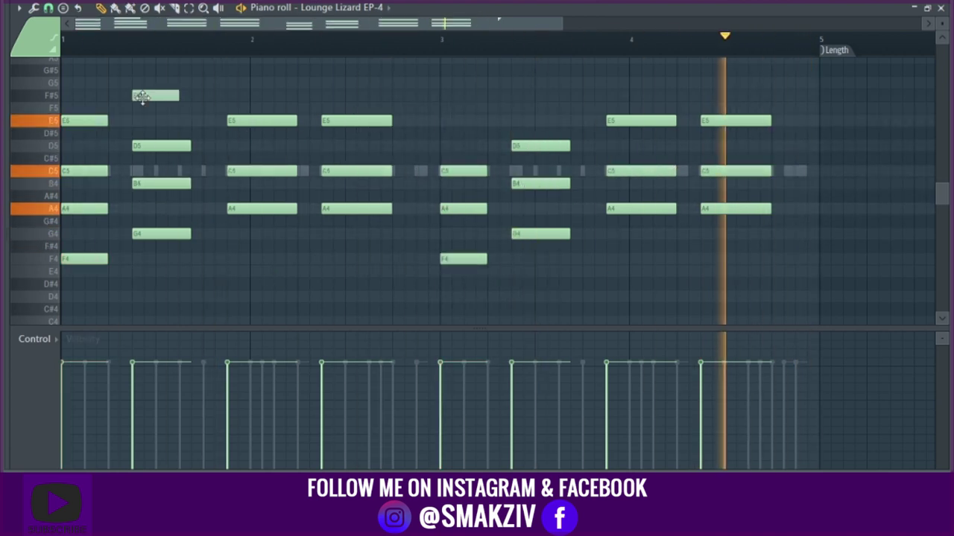
key("space")
left_click_drag(78, 208, 78, 221)
left_click_drag(81, 122, 81, 133)
left_click_drag(78, 221, 78, 209)
left_click_drag(81, 133, 81, 122)
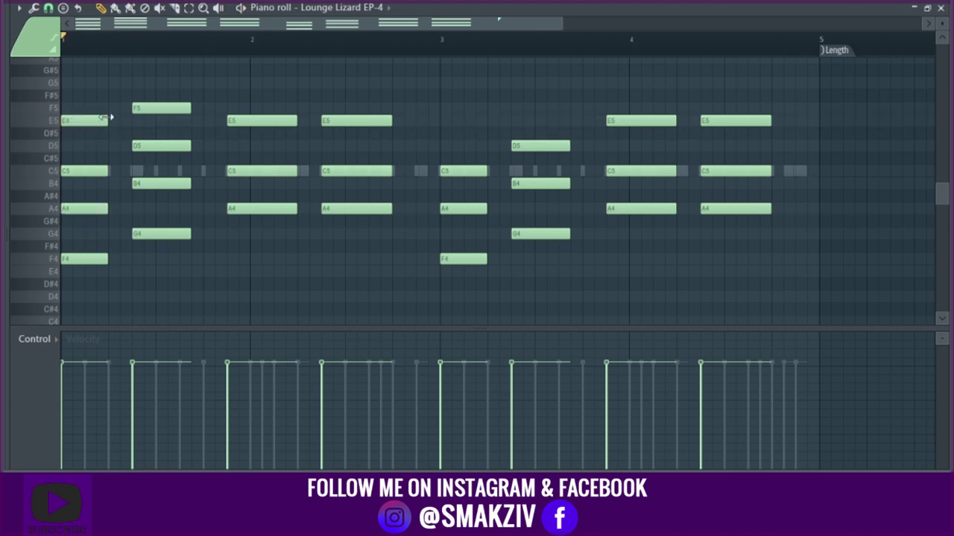
- Reshape the first two chords into F4–G#4–C5–D#5 and G4–A#4–D5–F5
left_click_drag(153, 108, 154, 95)
left_click_drag(78, 209, 78, 221)
left_click_drag(78, 121, 78, 133)
left_click_drag(151, 183, 151, 196)
left_click_drag(151, 95, 151, 108)
- Lower A4 to G#4 and E5 to D#5 in the third and fourth chords, and add F#5 on top
left_click_drag(242, 209, 242, 222)
key("space")
left_click_drag(329, 208, 329, 221)
left_click_drag(331, 121, 332, 134)
left_click_drag(242, 120, 242, 134)
left_click(230, 95)
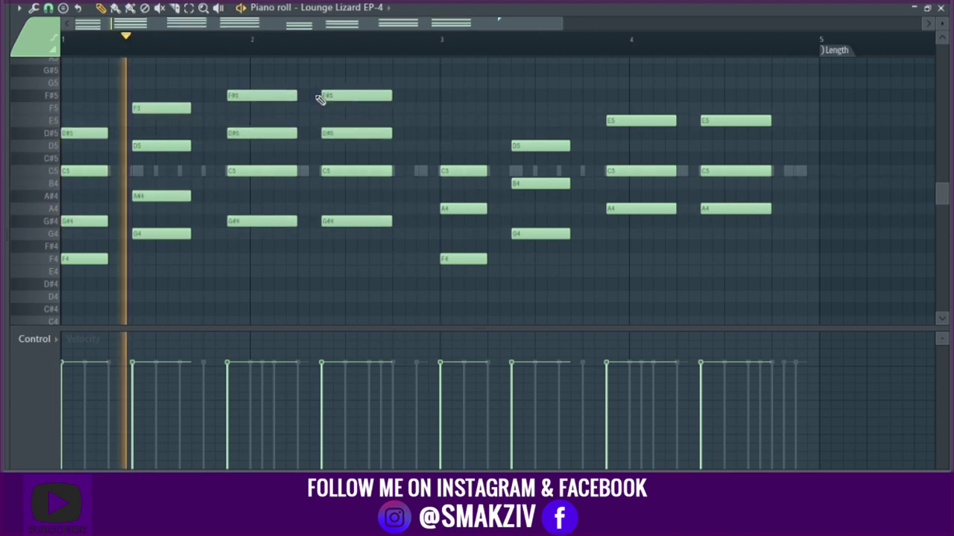
- Replace bars 3 and 4 with a copy of the reworked chords, and raise one inner note of each chord by an octave
key("ctrl+b")
left_click(84, 221, "ctrl+shift")
left_click(161, 196, "ctrl+shift")
left_click(262, 171, "ctrl+shift")
left_click(356, 171, "ctrl+shift")
key("ctrl+Up")
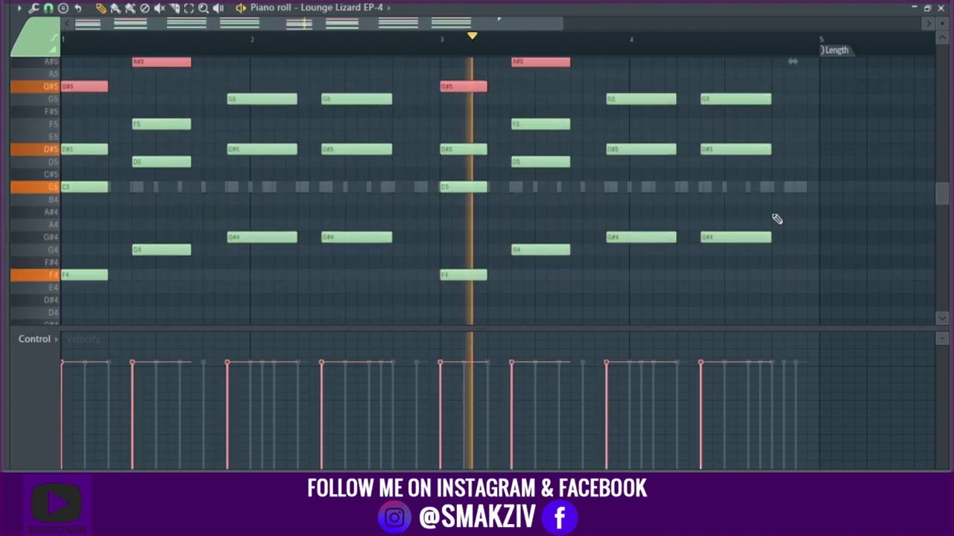
- Transpose all the electric piano chords down four semitones
scroll(777, 219, "down", 1)
key("ctrl+l")
key("ctrl+z")
key("shift+Down")
key("shift+Down")
key("shift+Down")
key("shift+Down")
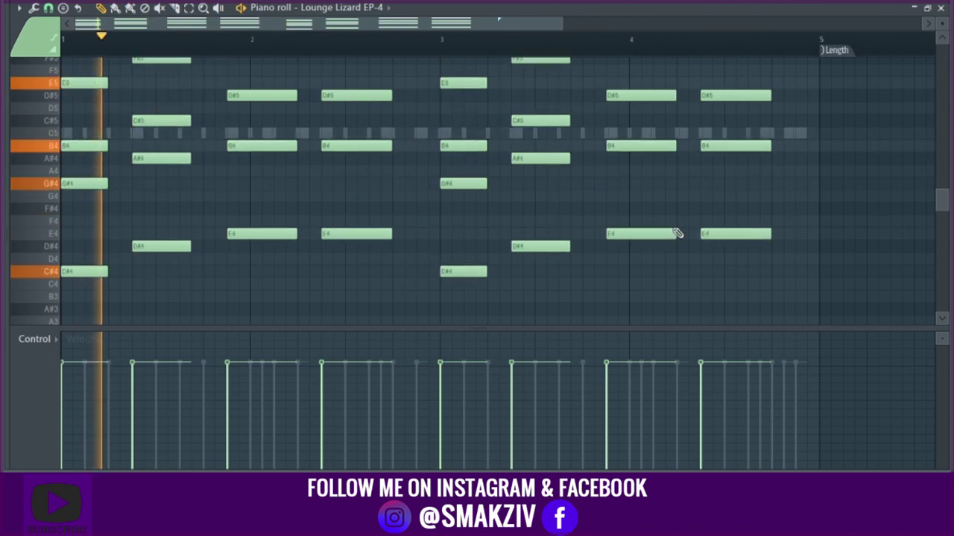
- Lower the velocities of all eight chords to a softer, roughly even level
left_click(720, 390)
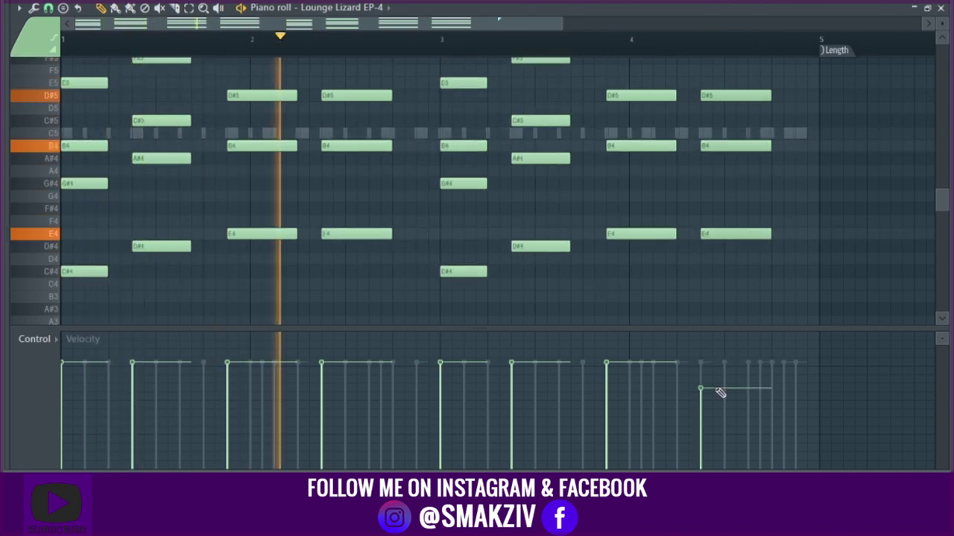
mouse_move(720, 390)
left_mouse_down()
mouse_move(206, 417)
mouse_move(149, 400)
mouse_move(82, 410)
mouse_move(97, 400)
mouse_move(230, 395)
mouse_move(281, 407)
left_mouse_up()
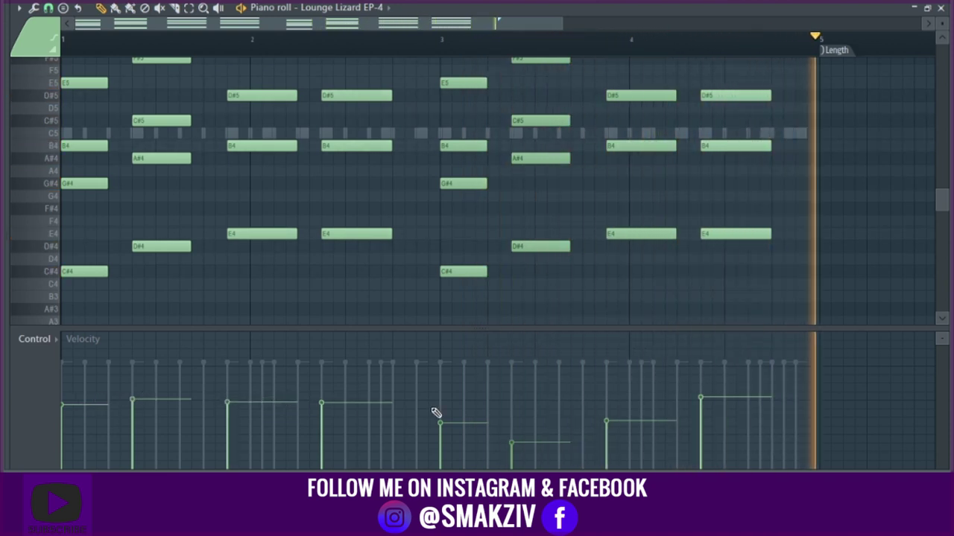
mouse_move(451, 436)
left_mouse_down()
mouse_move(454, 409)
mouse_move(564, 420)
mouse_move(554, 403)
mouse_move(715, 409)
left_mouse_up()
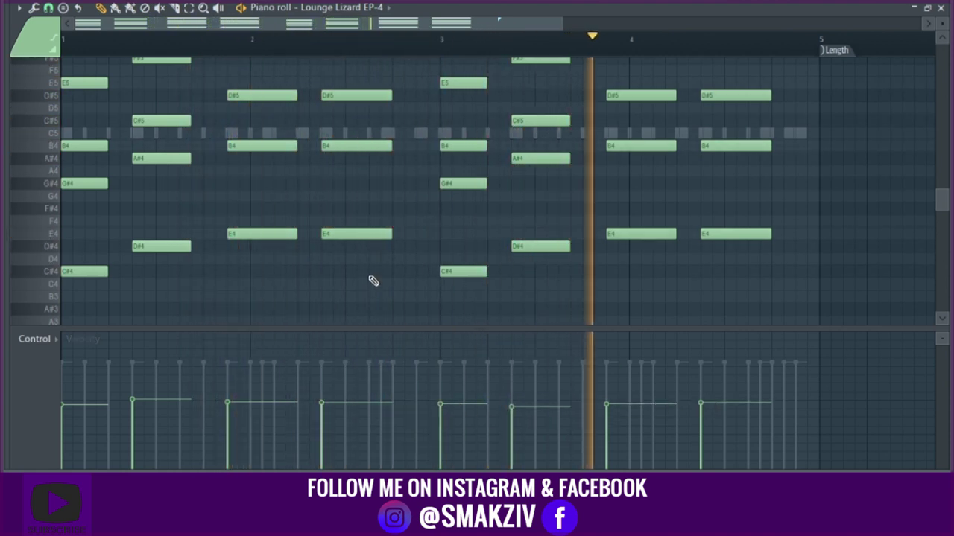
- Extend the fourth chord to the start of bar 3 and the last chord to the start of bar 5
left_click_drag(368, 277, 328, 29)
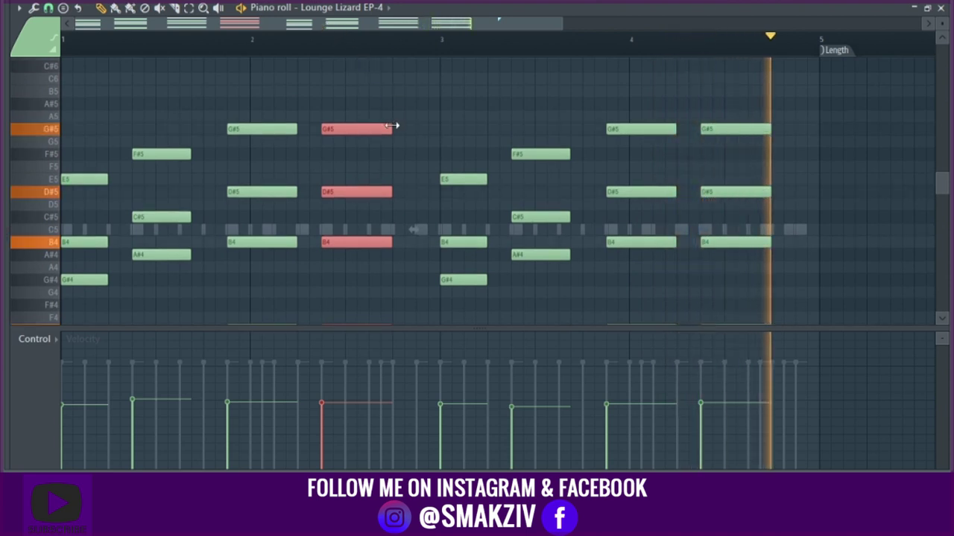
left_click_drag(394, 126, 440, 124)
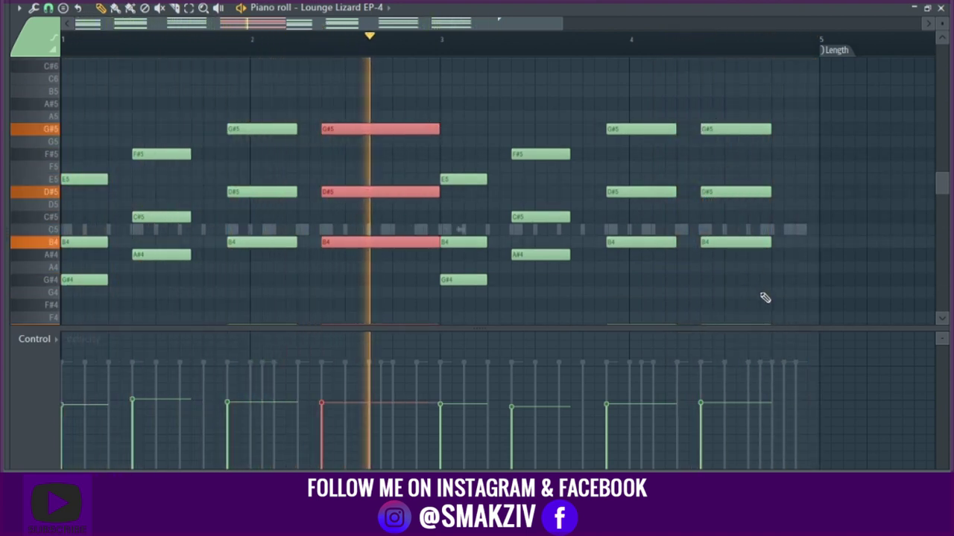
left_click_drag(742, 86, 764, 326)
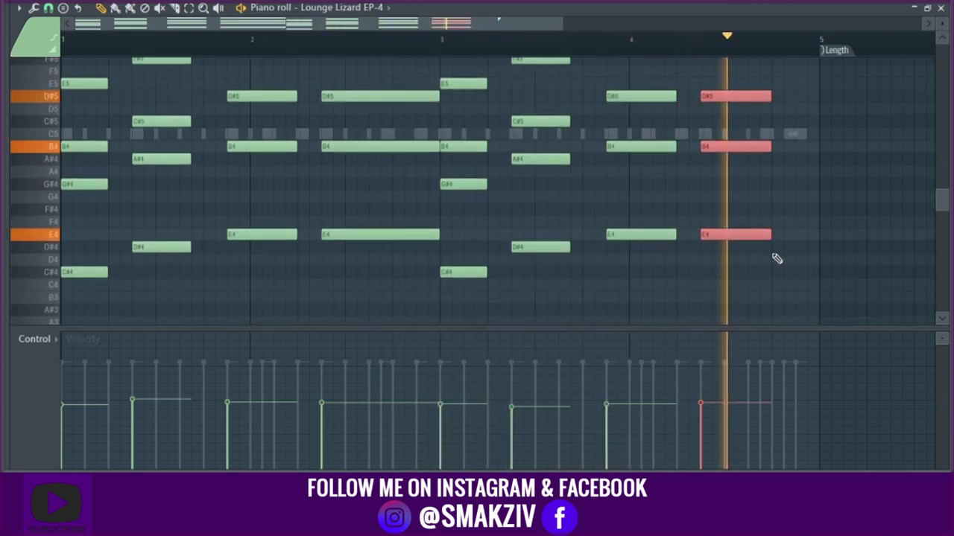
left_click(769, 224)
right_click(768, 224)
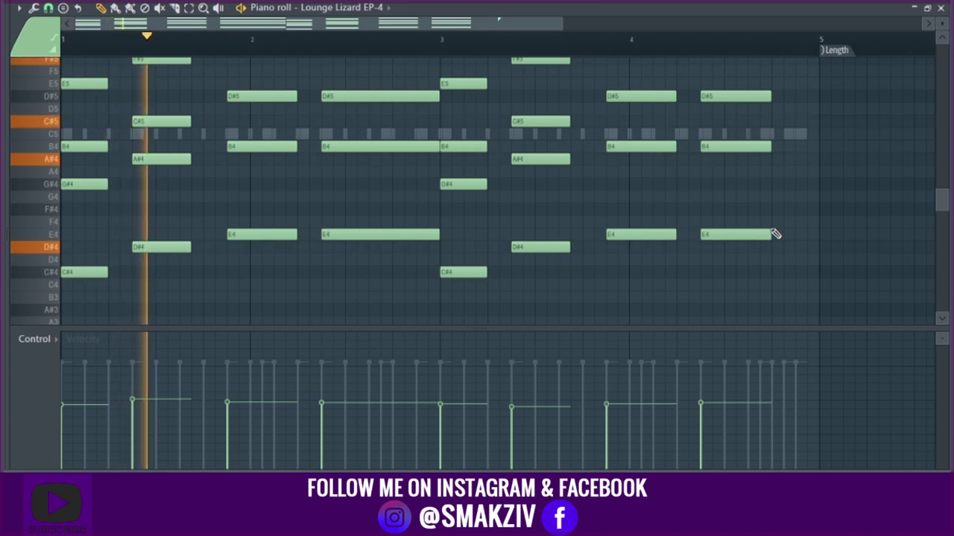
left_click_drag(772, 246, 762, 42)
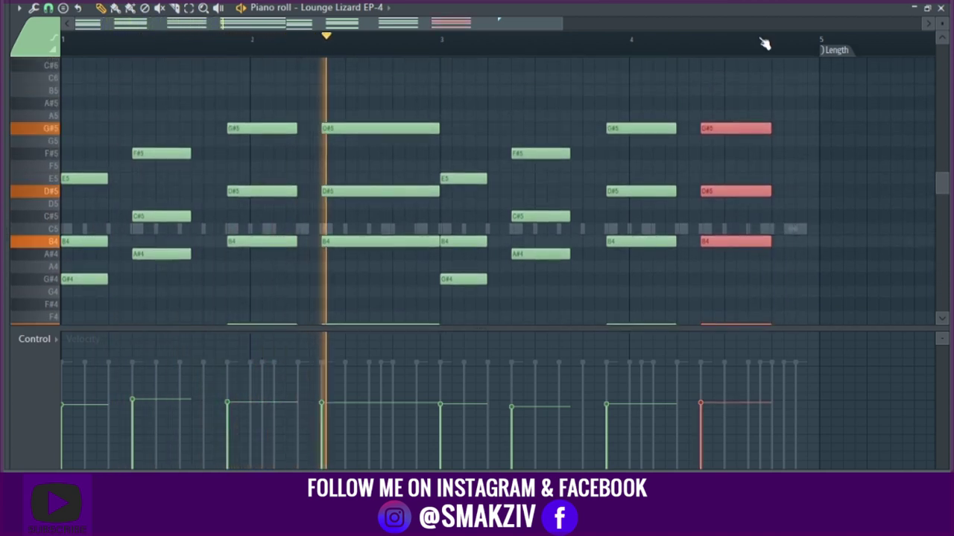
left_click_drag(775, 127, 813, 127)
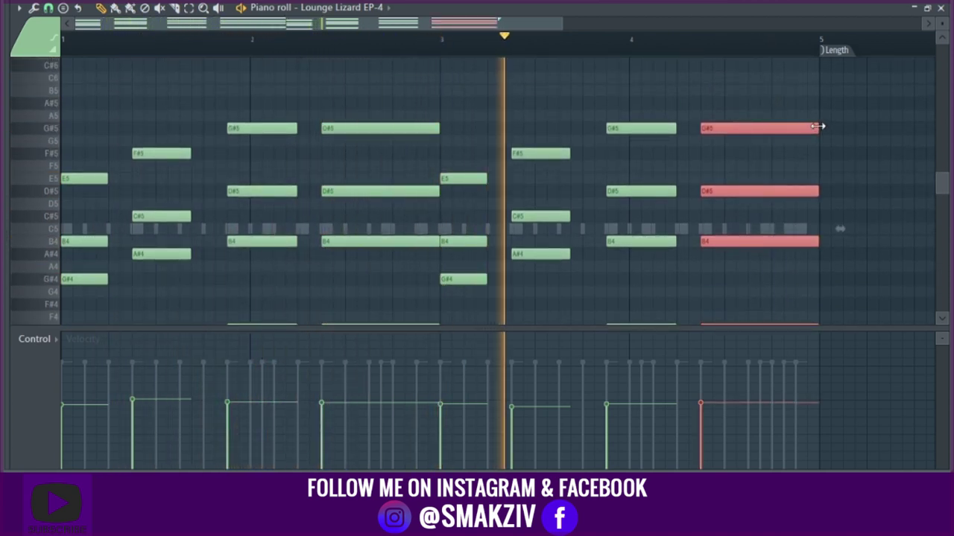
left_click(782, 118)
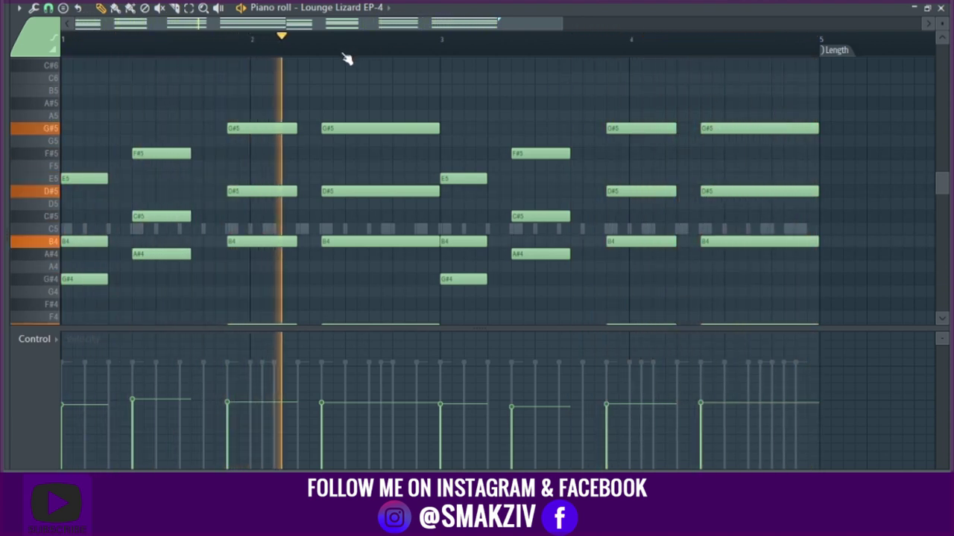
- Articulate the chord notes with Multiply raised to maximum, and accept the longer, varied note lengths
key("alt+l")
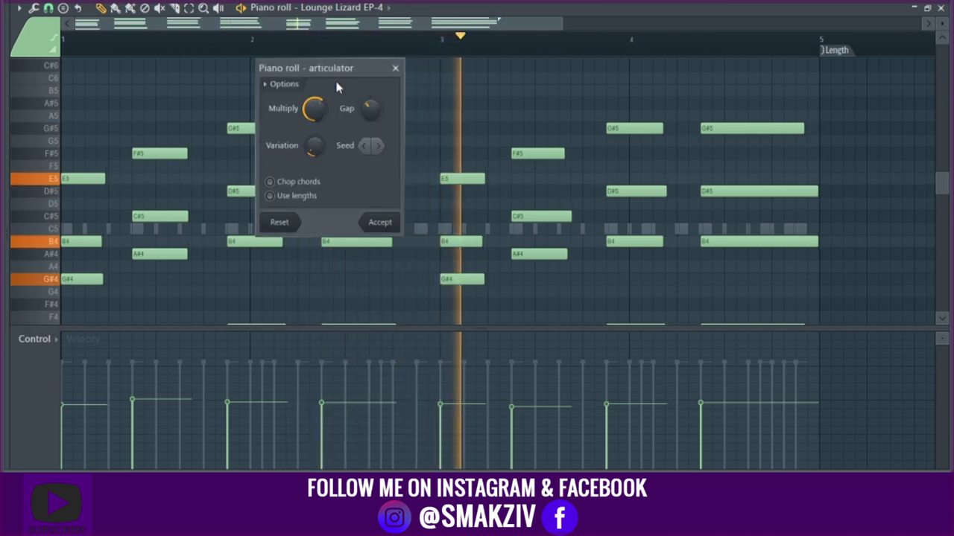
left_click_drag(321, 105, 320, 72)
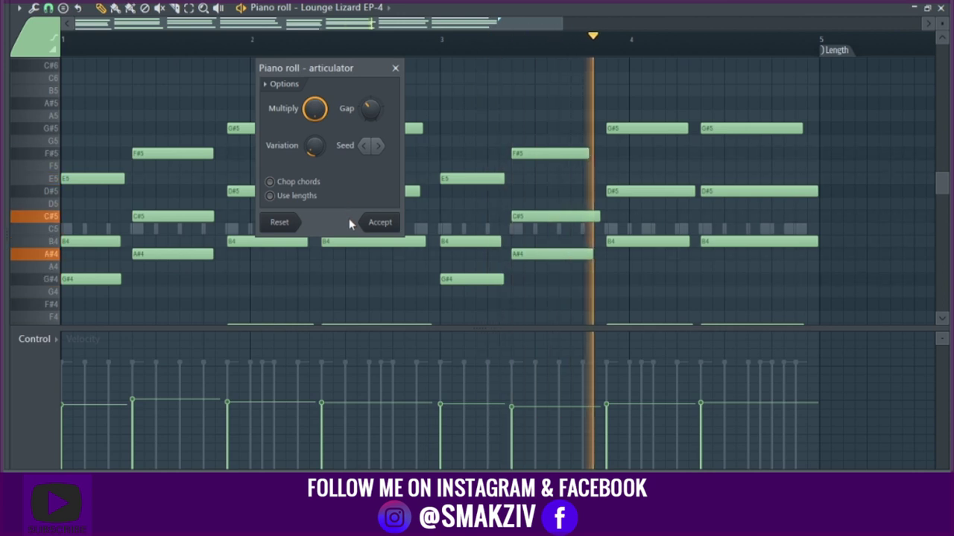
left_click(371, 224)
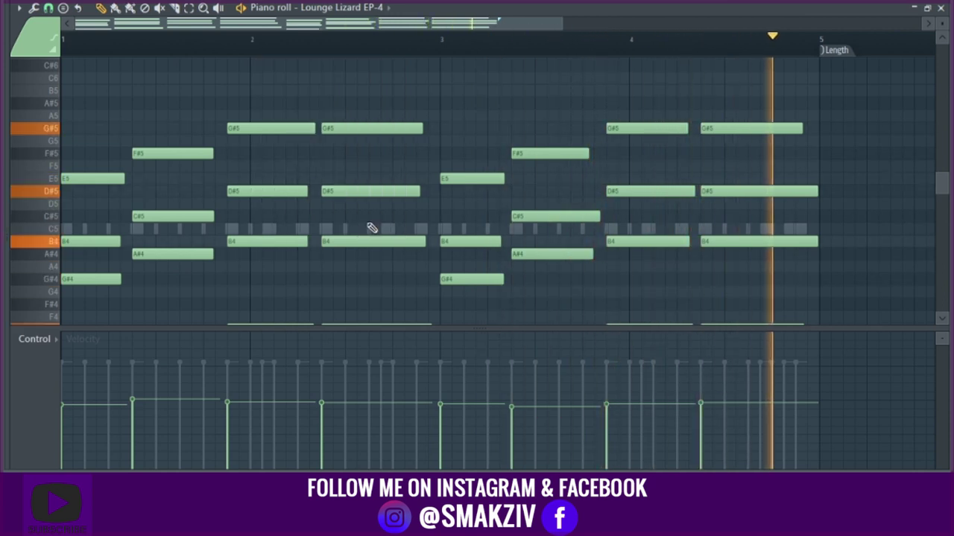
- Reopen the Lounge Lizard EP-4 notes and turn the repeated third and fourth chords of each half into one sustained chord
key("F7")
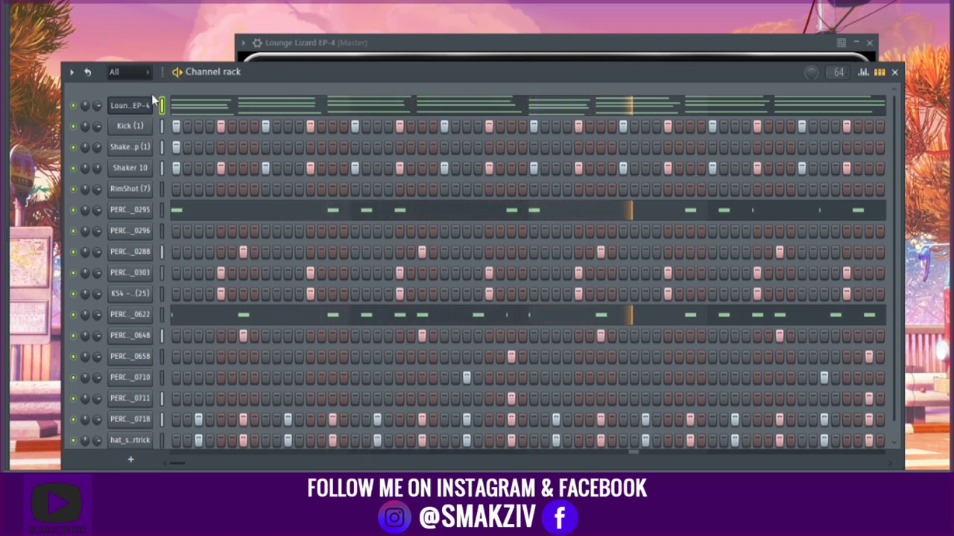
left_click(185, 105)
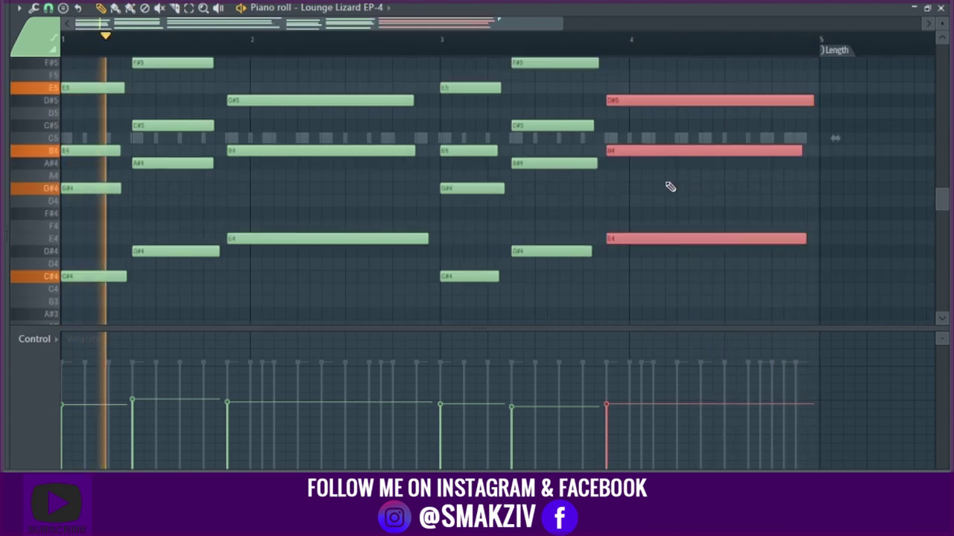
left_click(670, 187)
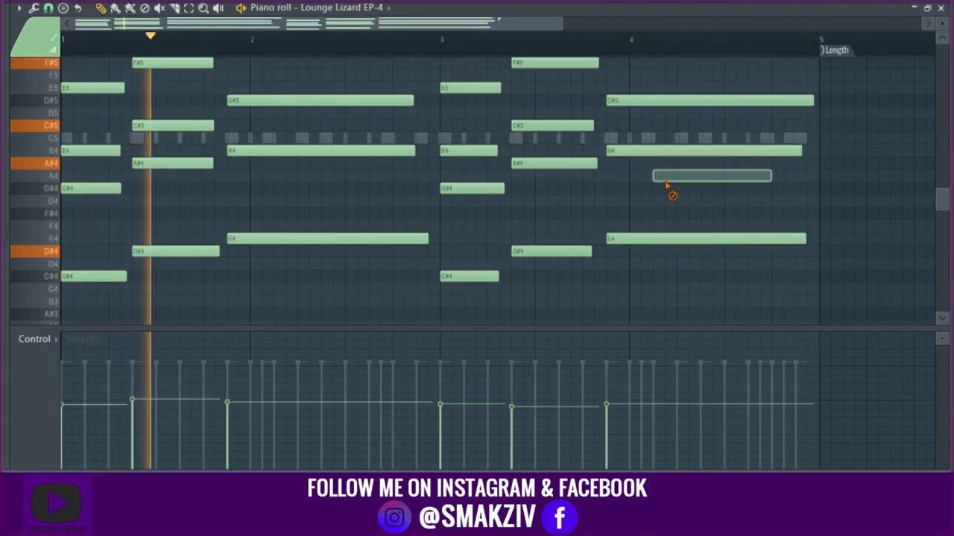
left_click(670, 186)
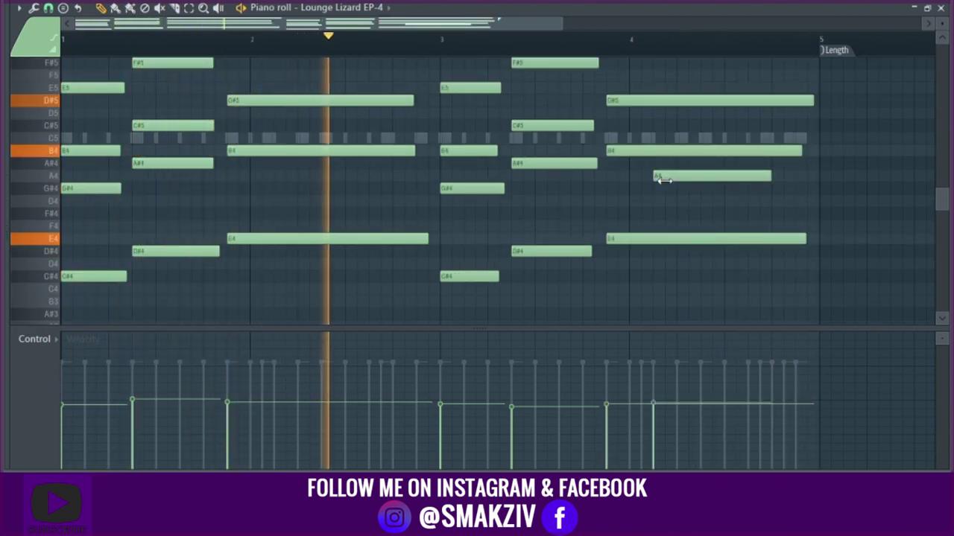
right_click(680, 182)
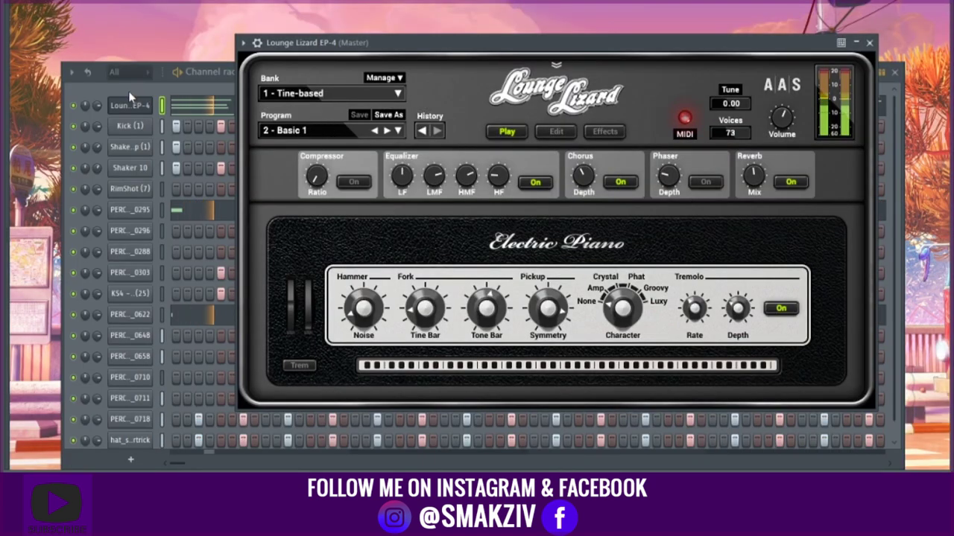
- Switch the Lounge Lizard EP-4 electric piano to program 3 - BFly Model V in the Tine-based bank
left_click(101, 103)
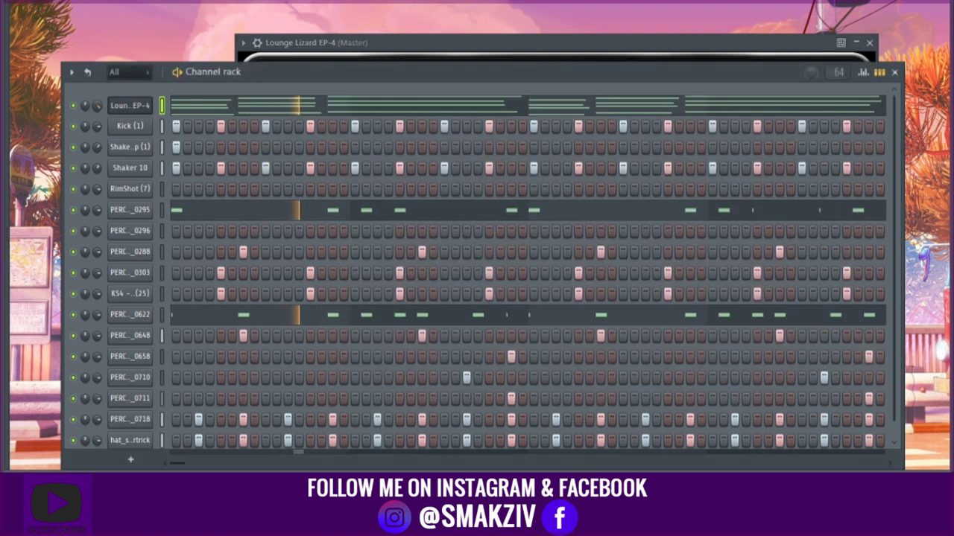
left_click(403, 40)
left_click(311, 131)
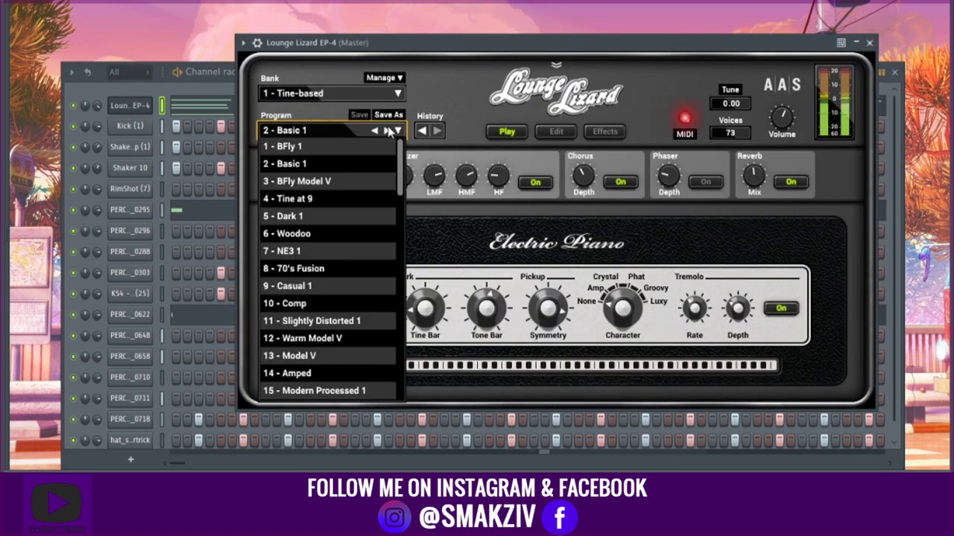
left_click(387, 131)
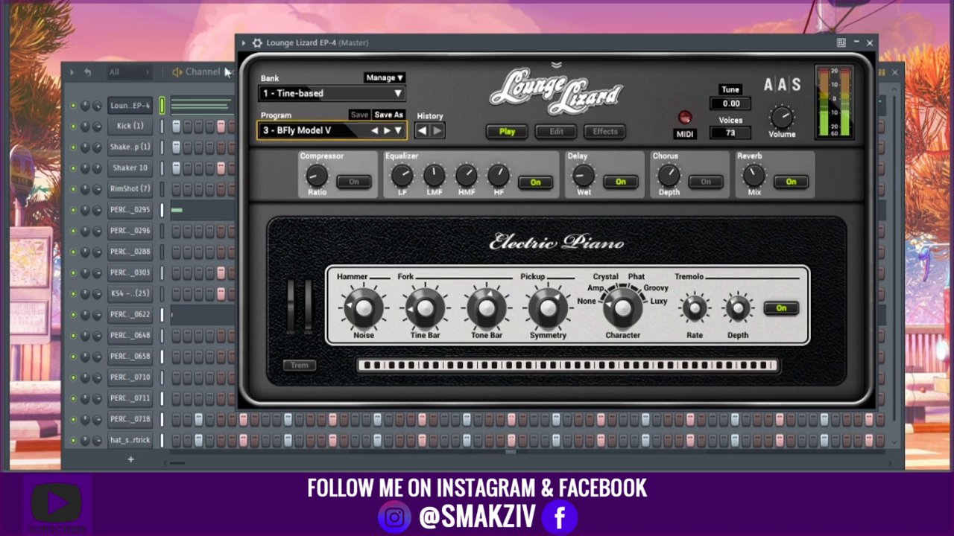
left_click(142, 106)
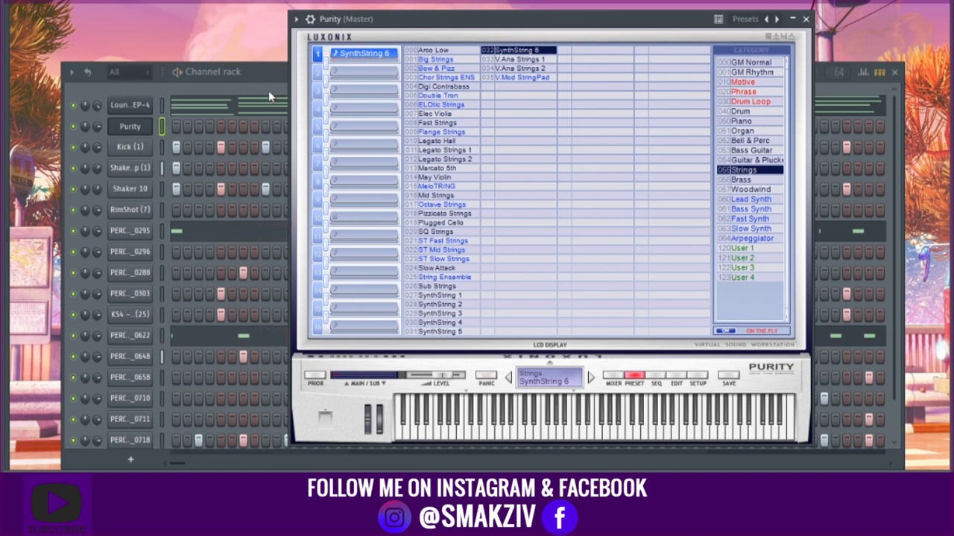
- Record notes and automation for the Purity SynthString 6 channel, playing a short G#4 hit every half bar over four bars
key("r")
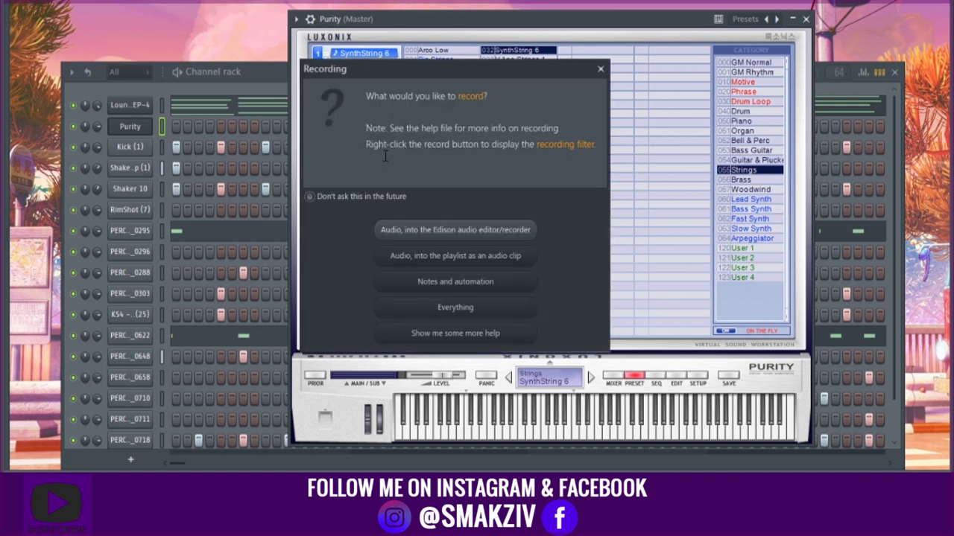
left_click(505, 279)
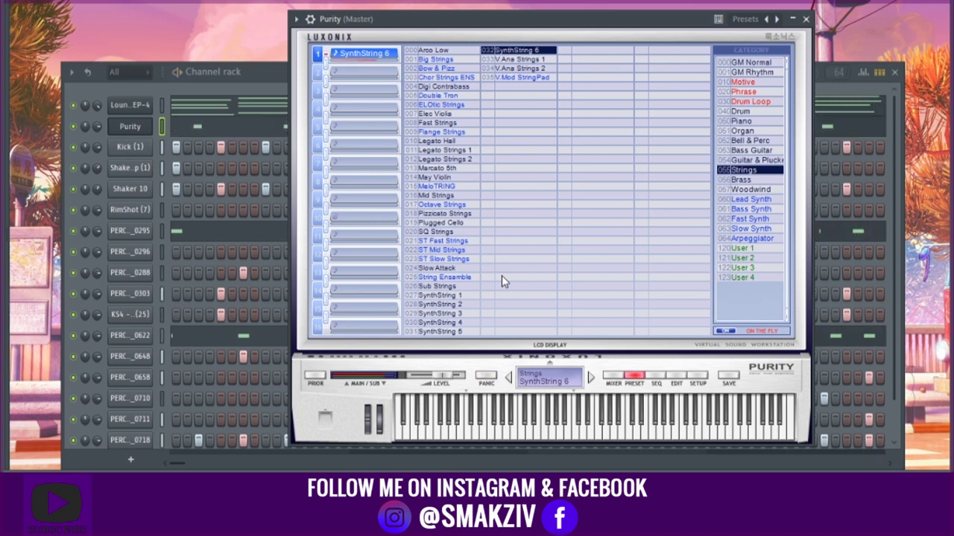
- Quantize the recorded Purity hits and slightly lower the Purity channel's volume during playback
left_click(187, 124)
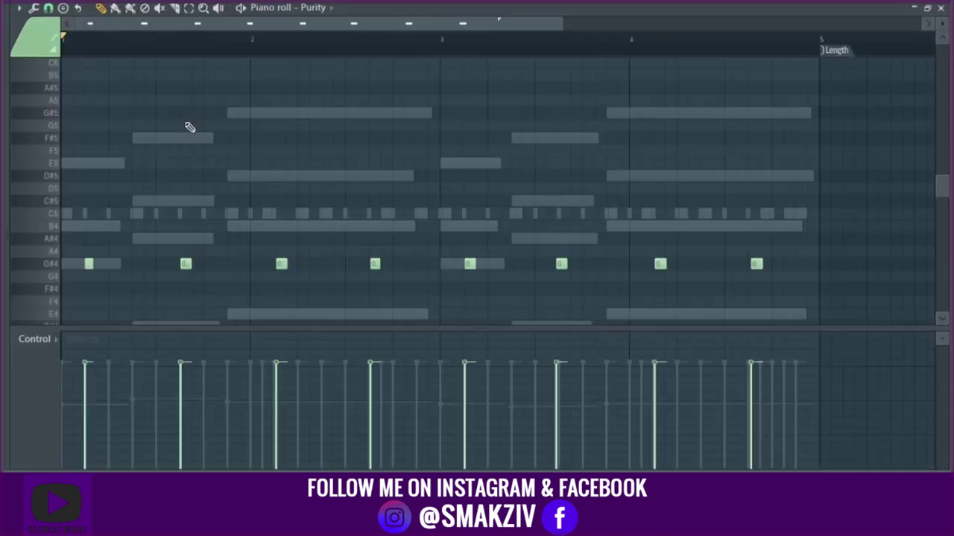
key("alt+q")
key("Return")
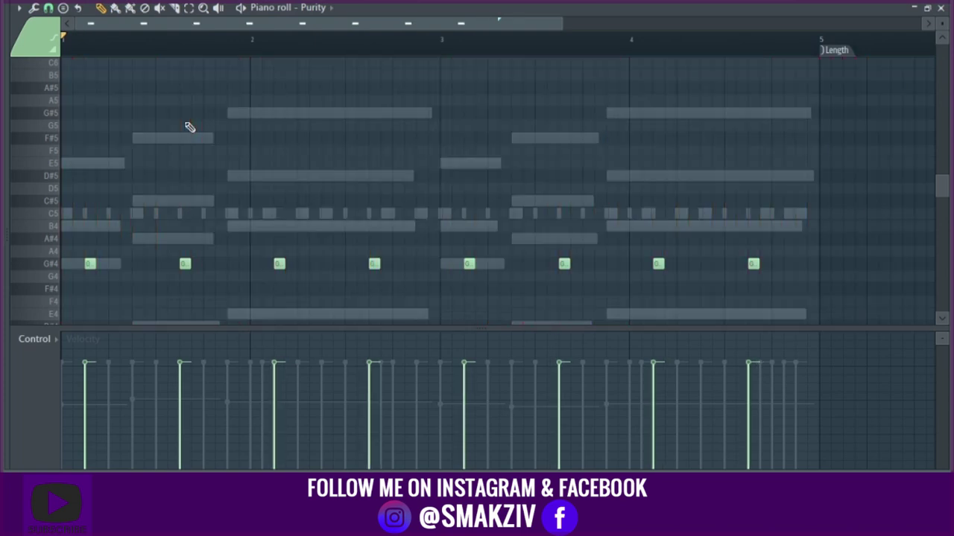
key("Escape")
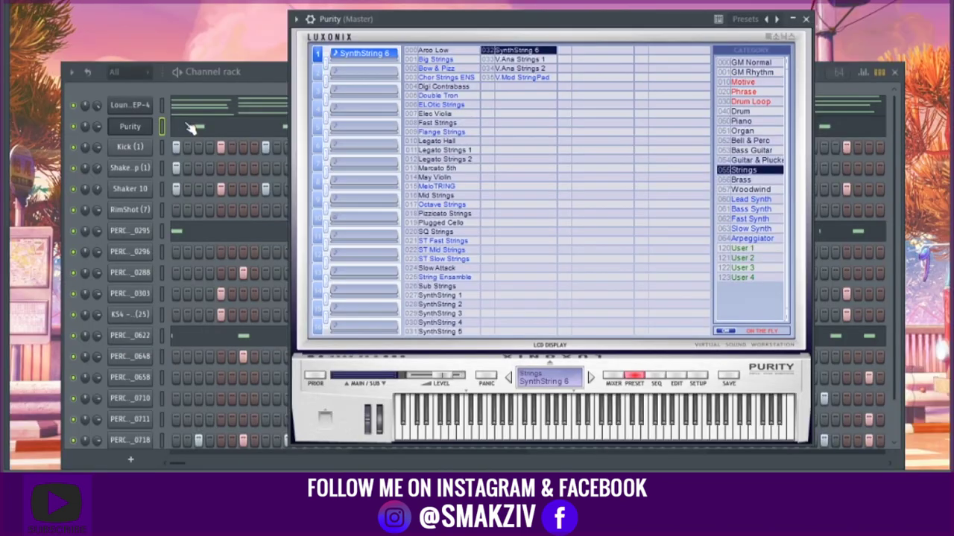
key("space")
left_click_drag(98, 127, 98, 133)
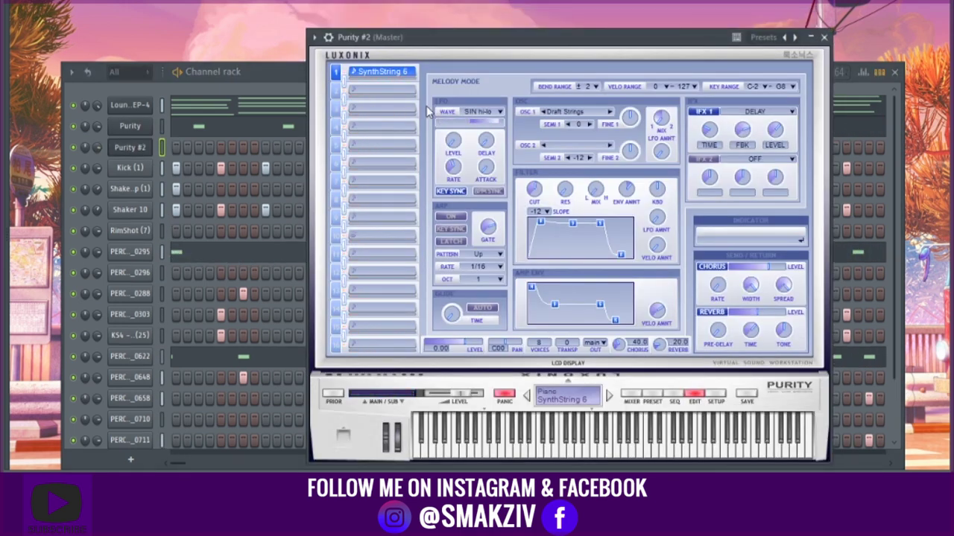
- Audition Slow Synth presets in Purity #2 and load Tremolo Signal
left_click(653, 397)
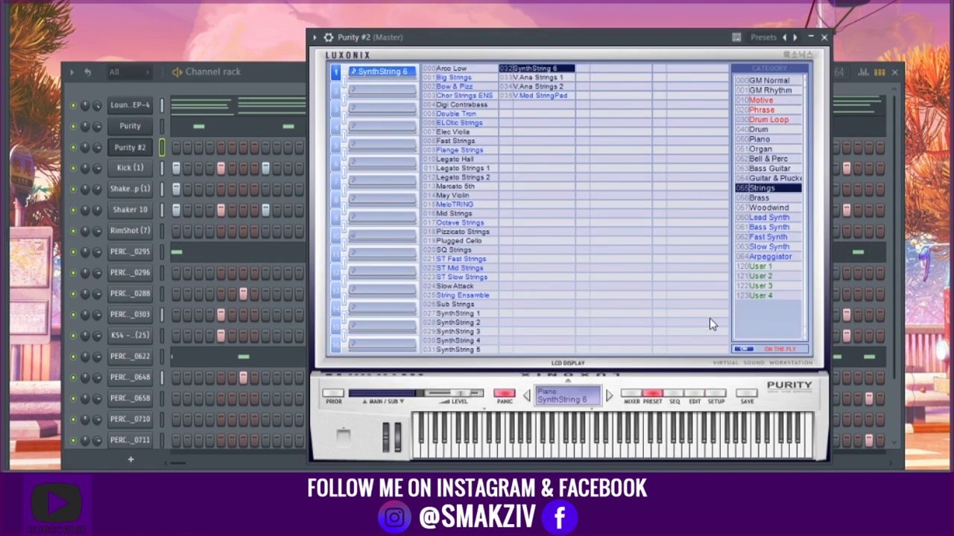
left_click(767, 237)
left_click(766, 247)
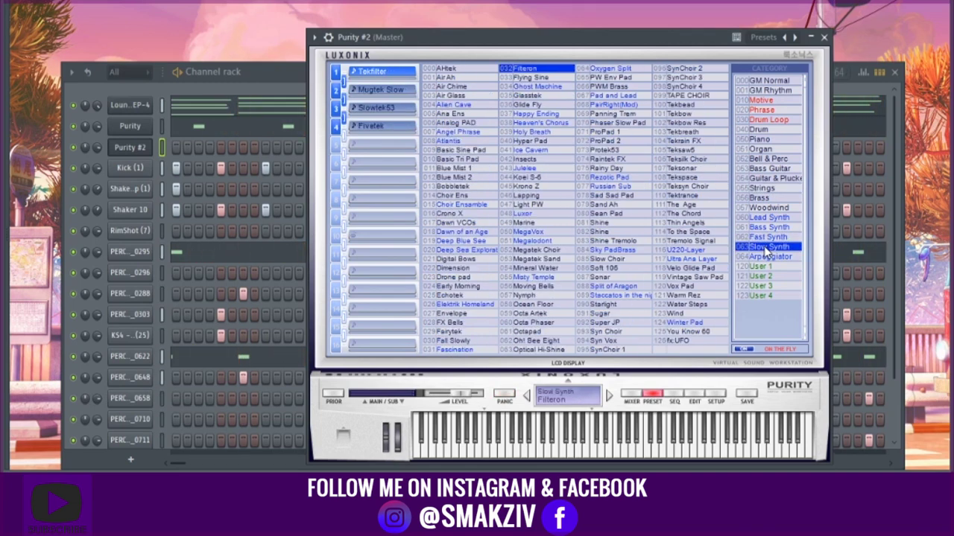
left_click(611, 240)
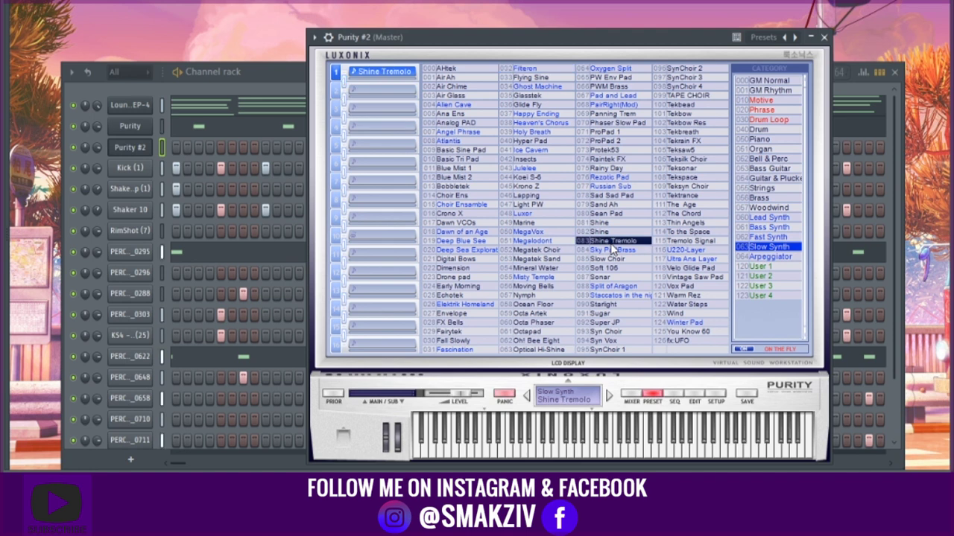
left_click(681, 242)
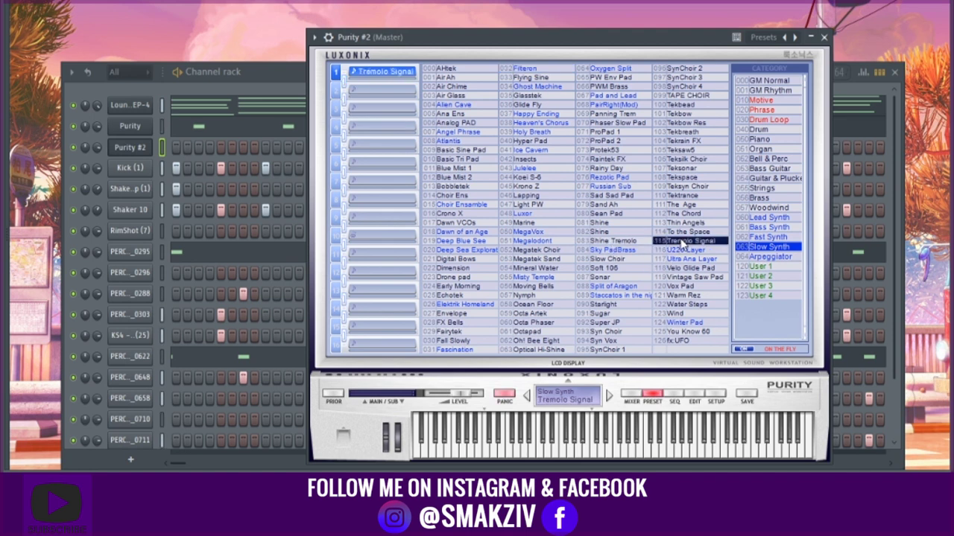
- Paste the Lounge Lizard chords into Purity #2 and turn G#4 and B4 into single notes sustained to bar 5
left_click(272, 91)
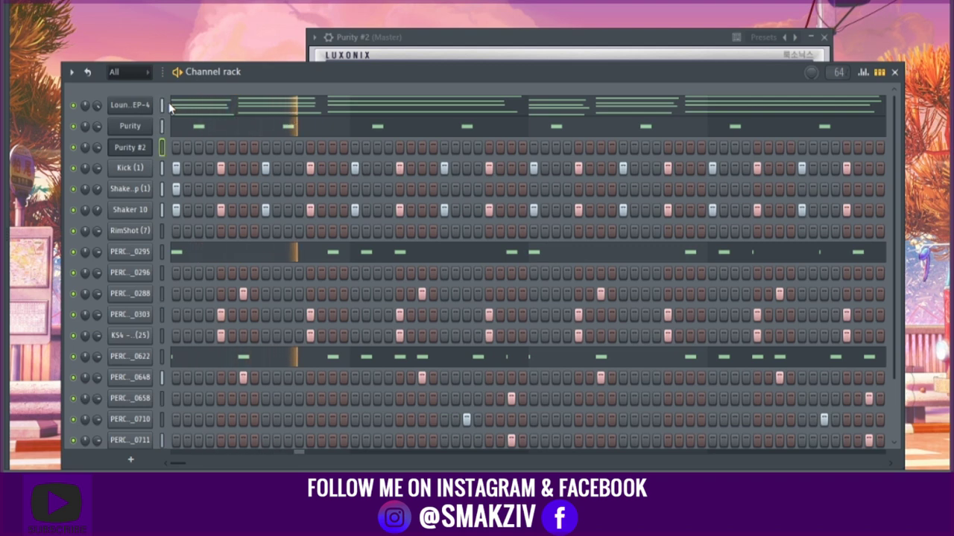
key("ctrl+v")
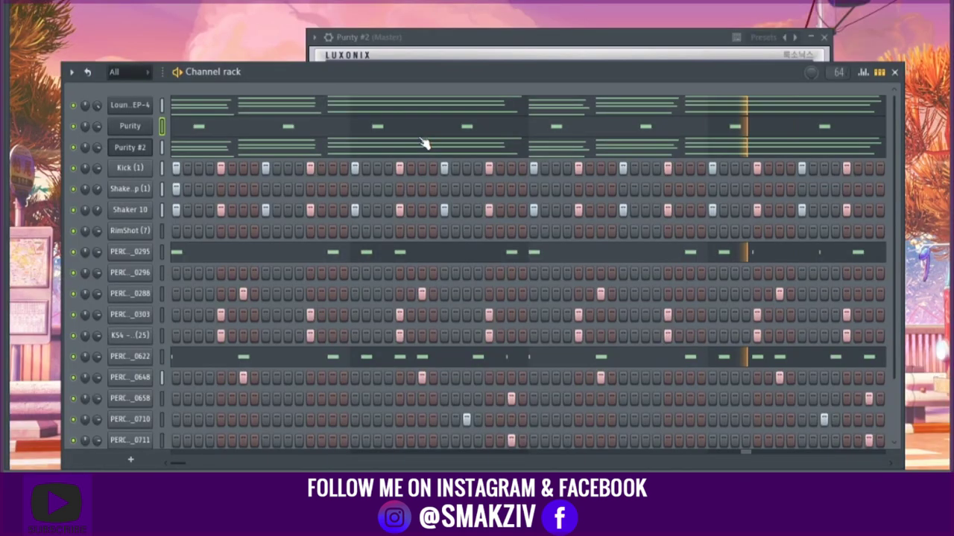
left_click(425, 146)
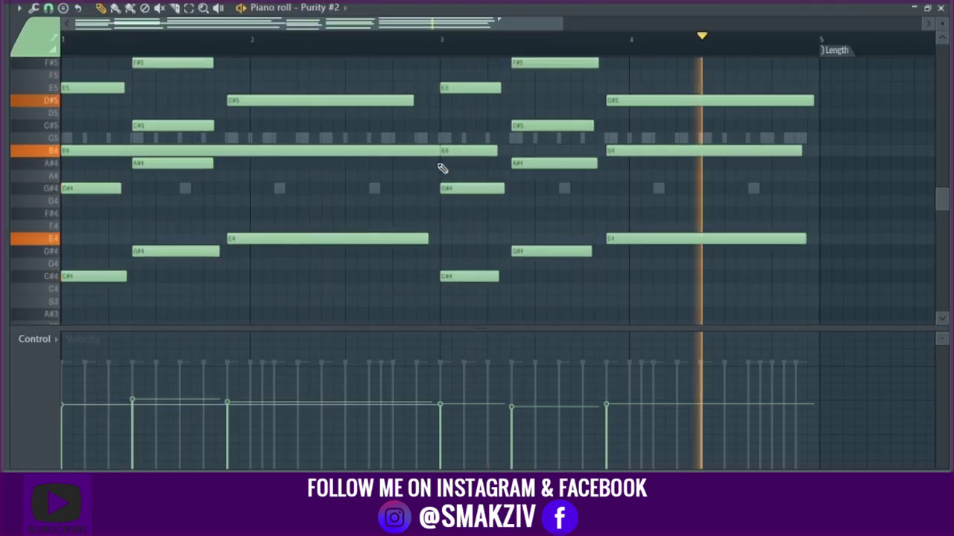
right_click(465, 191)
left_click_drag(119, 189, 820, 188)
right_click(700, 150)
right_click(469, 151)
left_click_drag(438, 150, 820, 152)
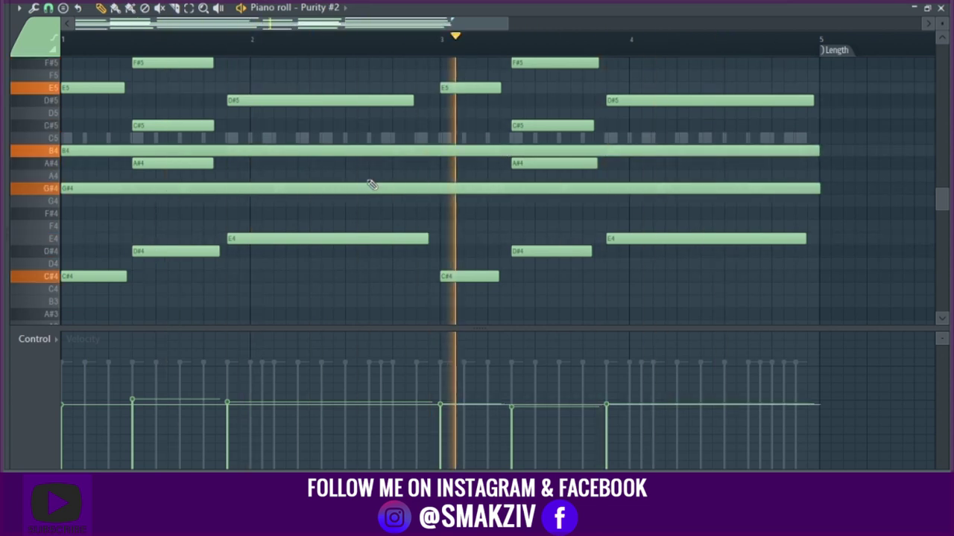
- Delete both A#4 notes from Purity #2 and mute the Lounge Lizard channel
right_click(173, 164)
right_click(565, 164)
scroll(571, 169, "up", 2)
key("F7")
left_click(74, 107)
- Replace the repeated E5 in Purity #2 with one note sustained from bar 1 to bar 5
left_click(462, 147)
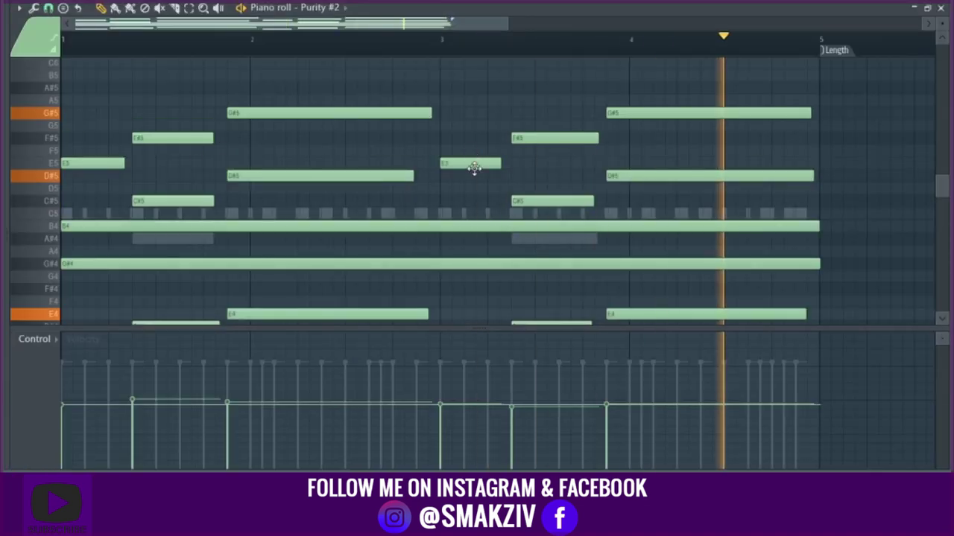
right_click(474, 166)
left_click_drag(123, 163, 822, 163)
- Try the Purity #2 chords without the D#5 notes and without the E4 notes
right_click(372, 176)
right_click(657, 177)
key("ctrl+alt+z")
key("ctrl+alt+z")
scroll(660, 181, "down", 1)
right_click(373, 276)
right_click(657, 277)
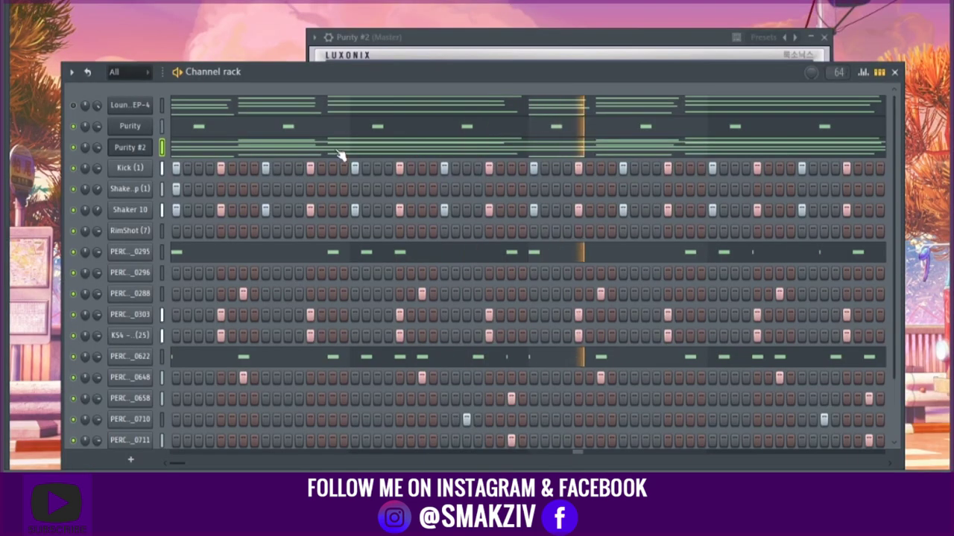
left_click(340, 152)
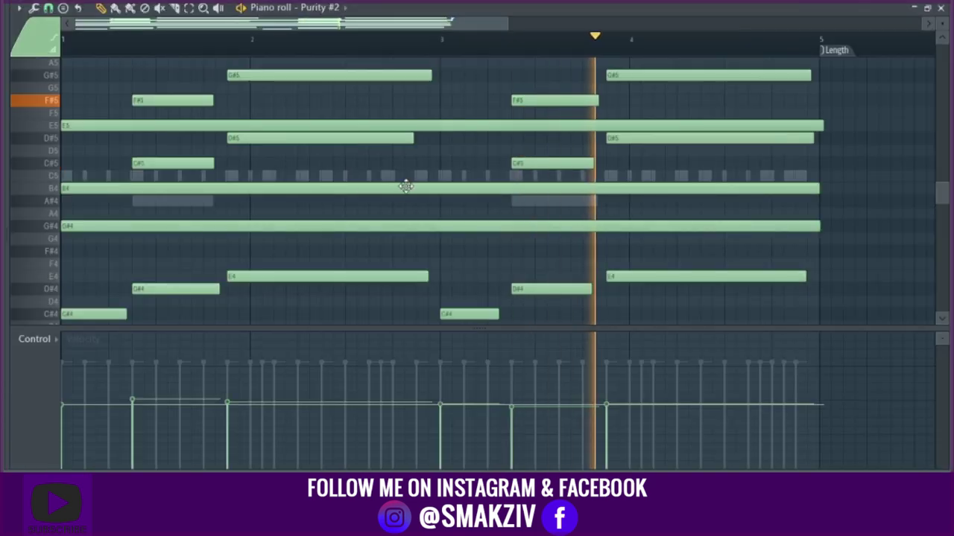
key("F7")
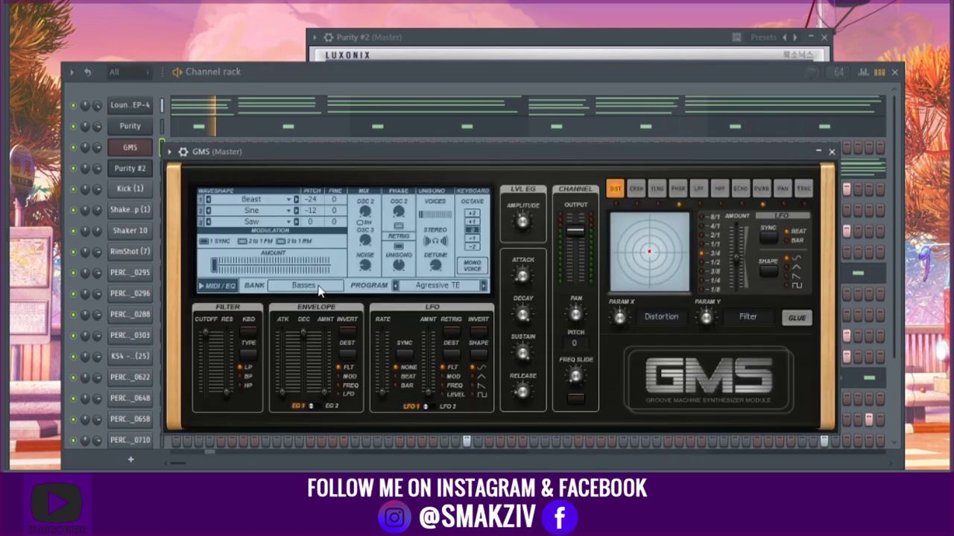
- Load the Dirty Horse TE program from the Leads & Synths bank in GMS
left_click(319, 289)
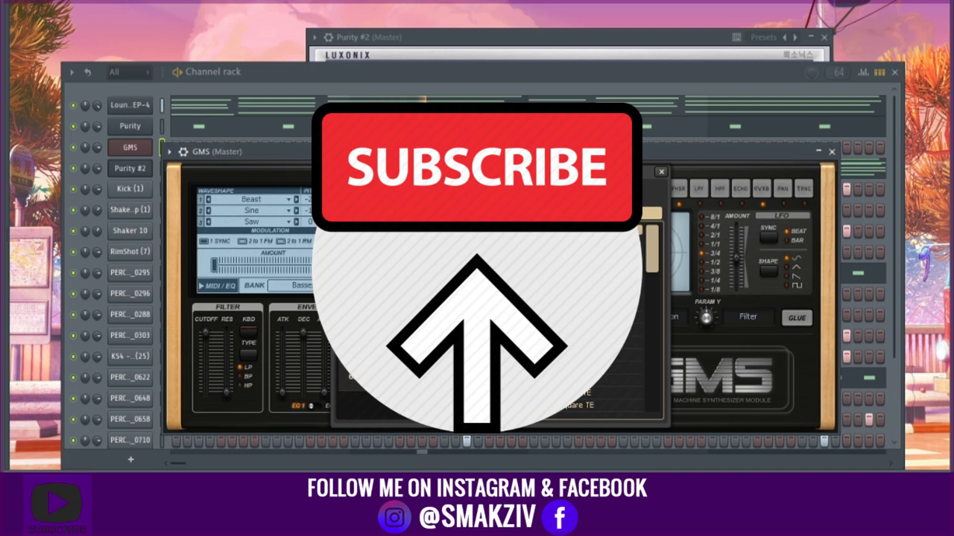
left_click(458, 263)
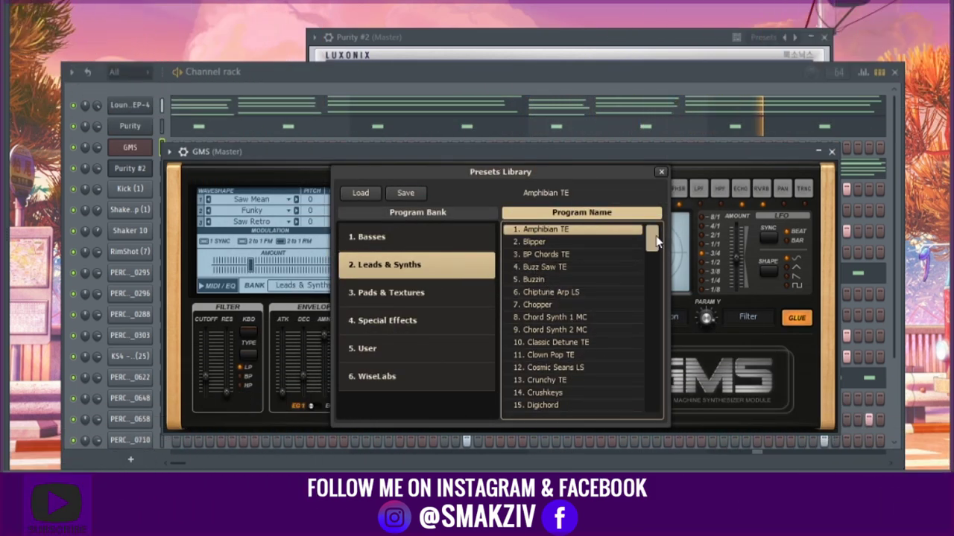
left_click_drag(652, 242, 652, 259)
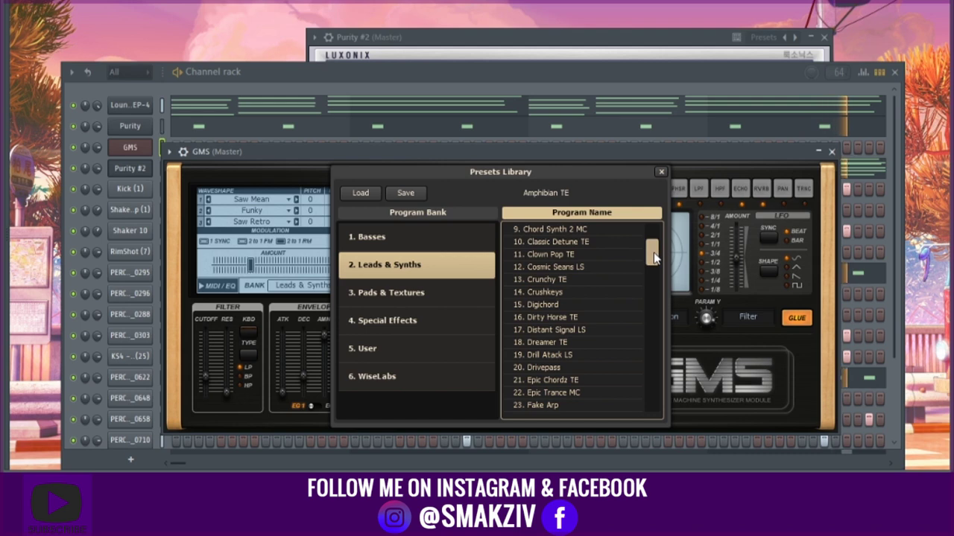
left_click(600, 316)
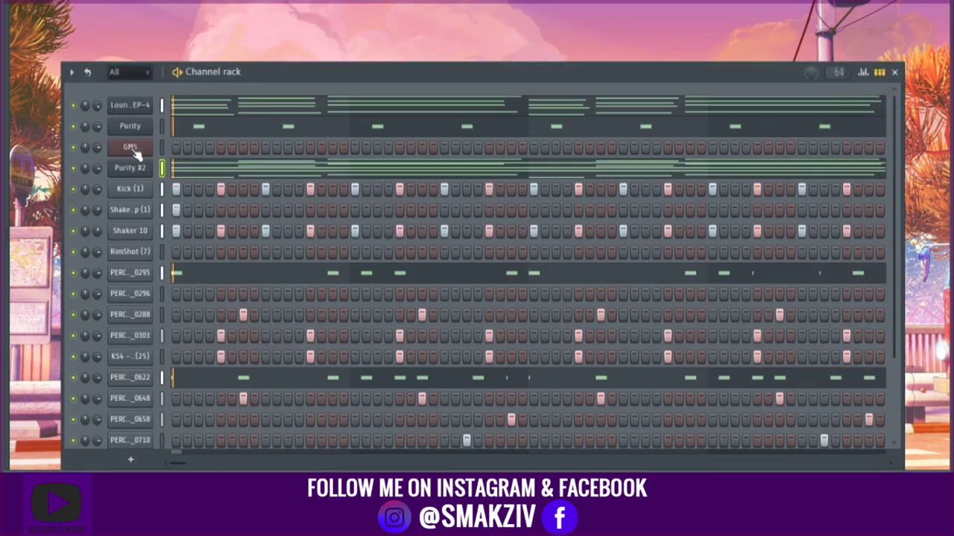
- Record notes and automation for the GMS channel, playing a rhythmic G#5 lead line over four bars
left_click(131, 147)
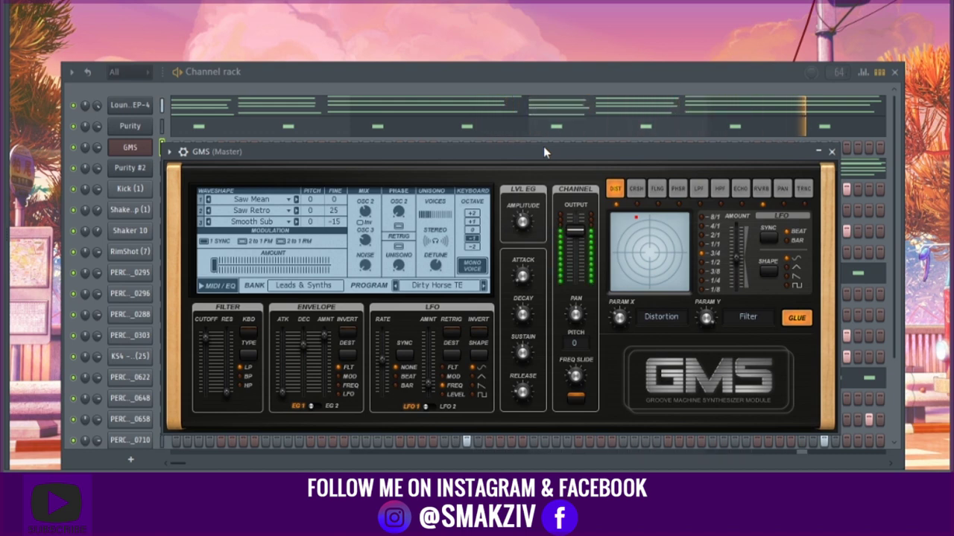
key("r")
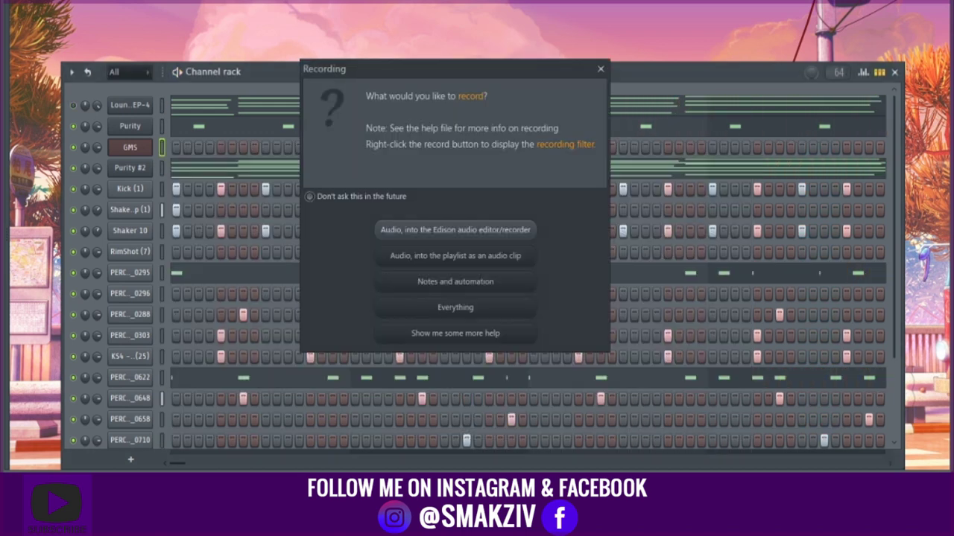
left_click(386, 289)
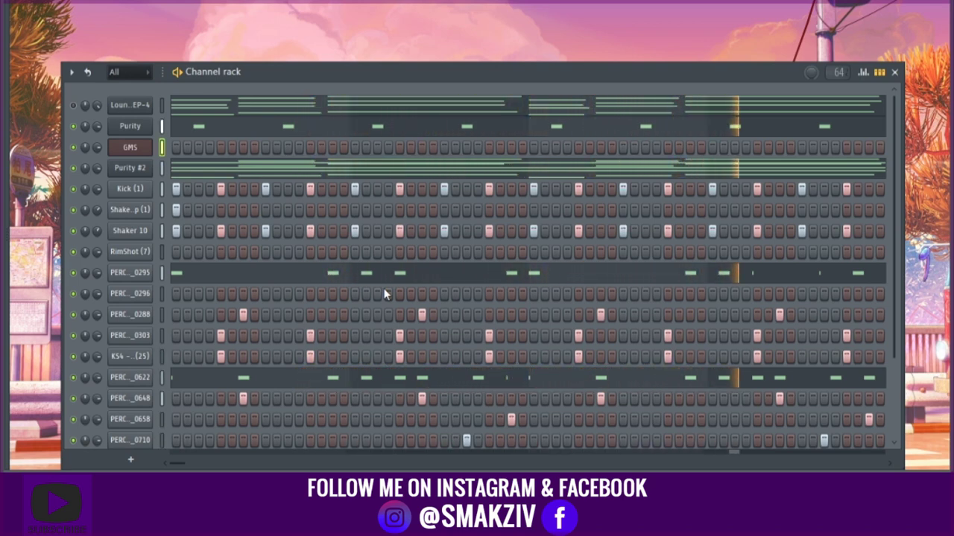
key("space")
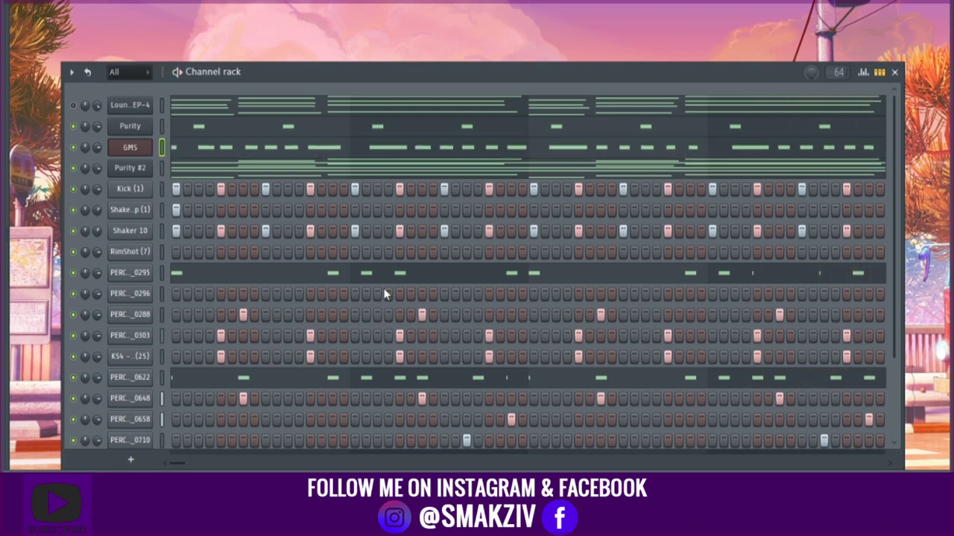
- Quantize the recorded GMS lead notes and play them back with the pattern
left_click(216, 147)
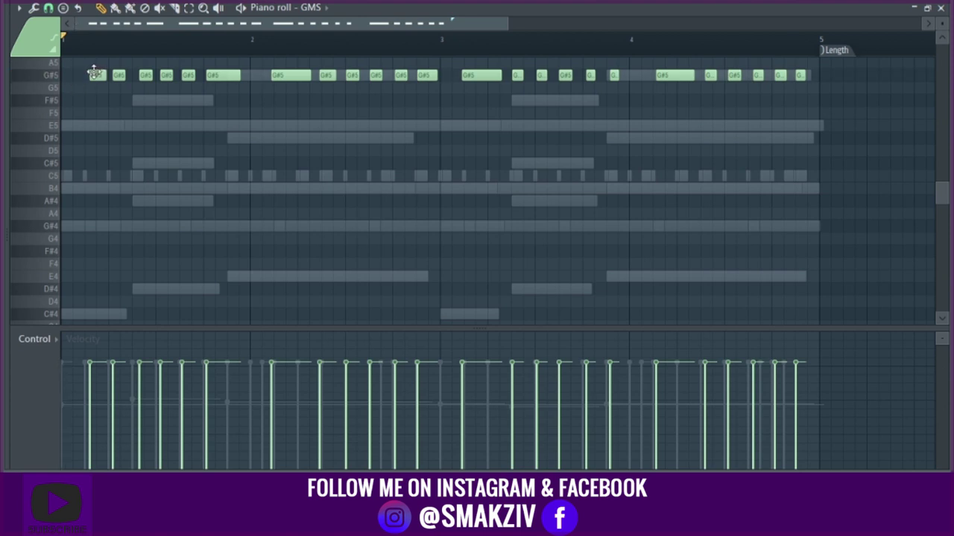
key("alt+q")
key("Return")
key("space")
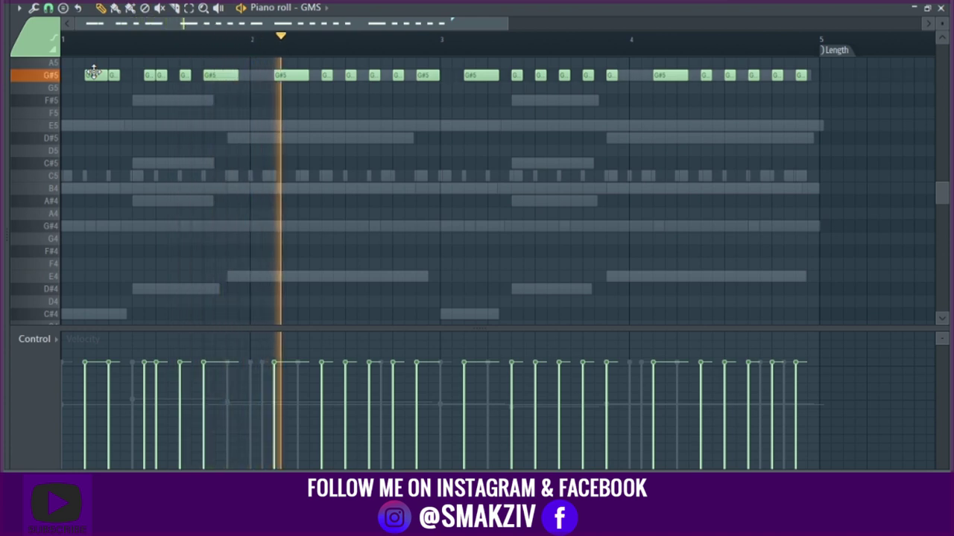
- Restart playback of the pattern and move the third G#5 note of the GMS lead one step earlier in bar 1
scroll(96, 79, "up", 2)
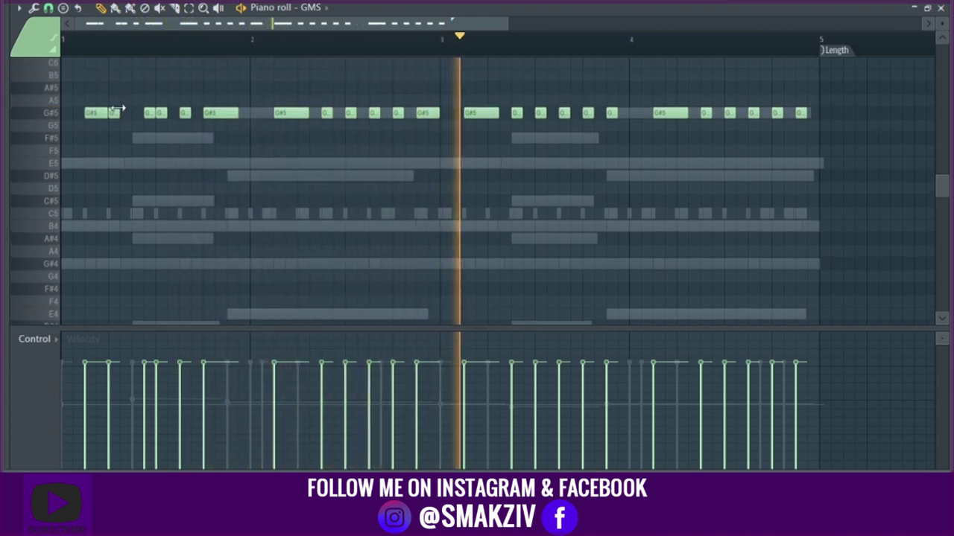
key("space")
key("space")
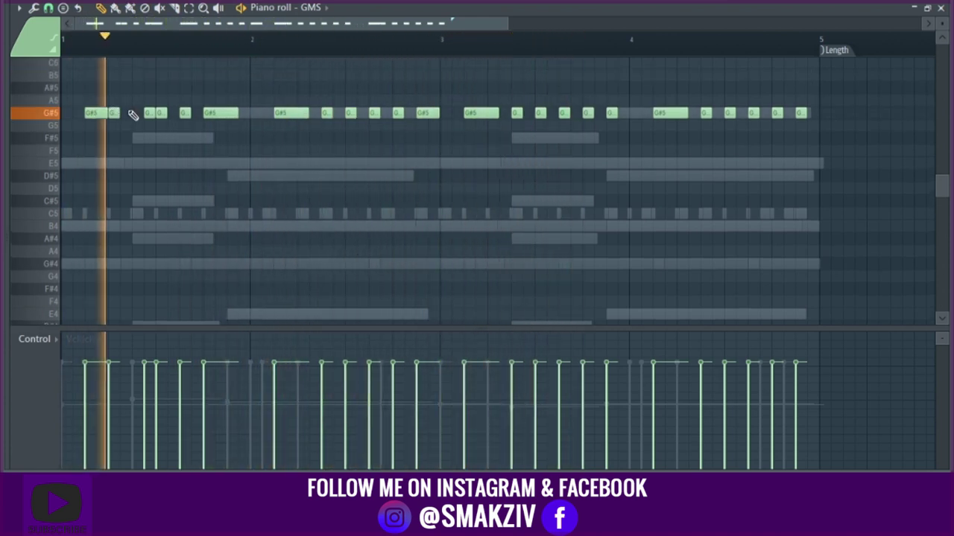
left_click_drag(148, 110, 141, 110)
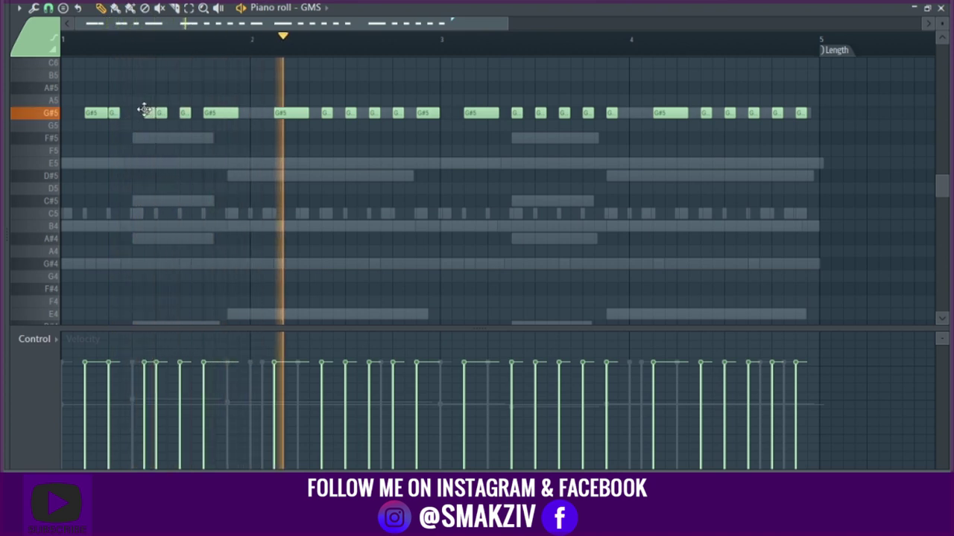
key("Escape")
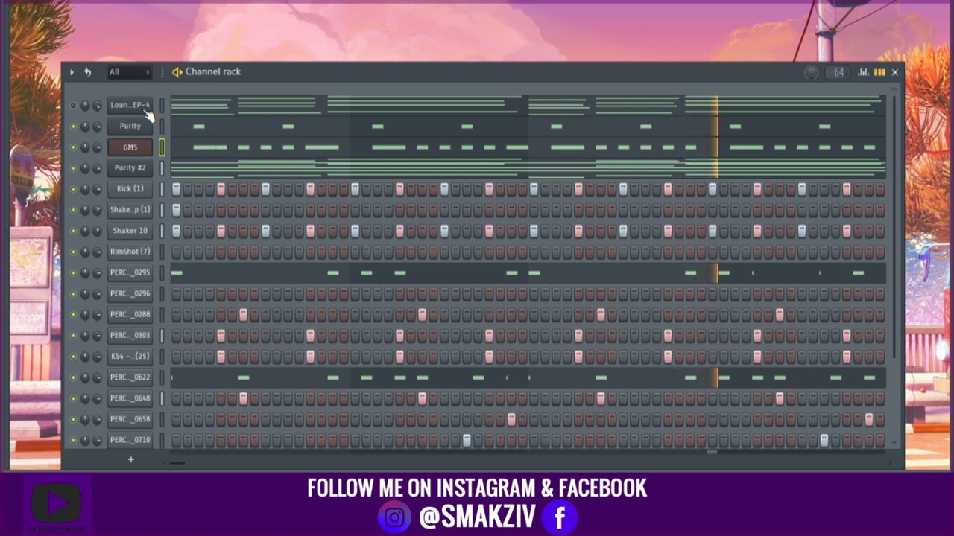
- Add Fruity Reeverb 2 to the first effect slot of the GMS mixer track
left_click(138, 148)
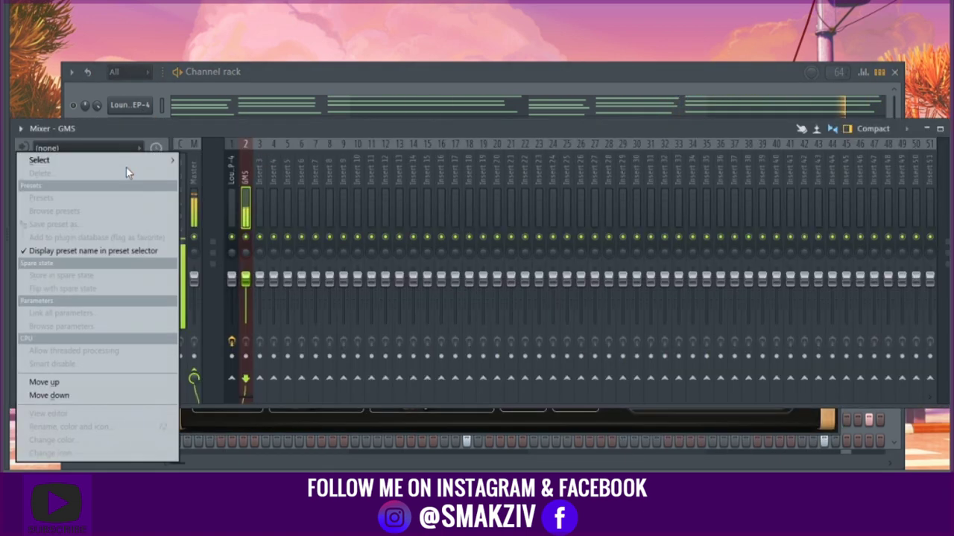
mouse_move(126, 161)
left_click(279, 189)
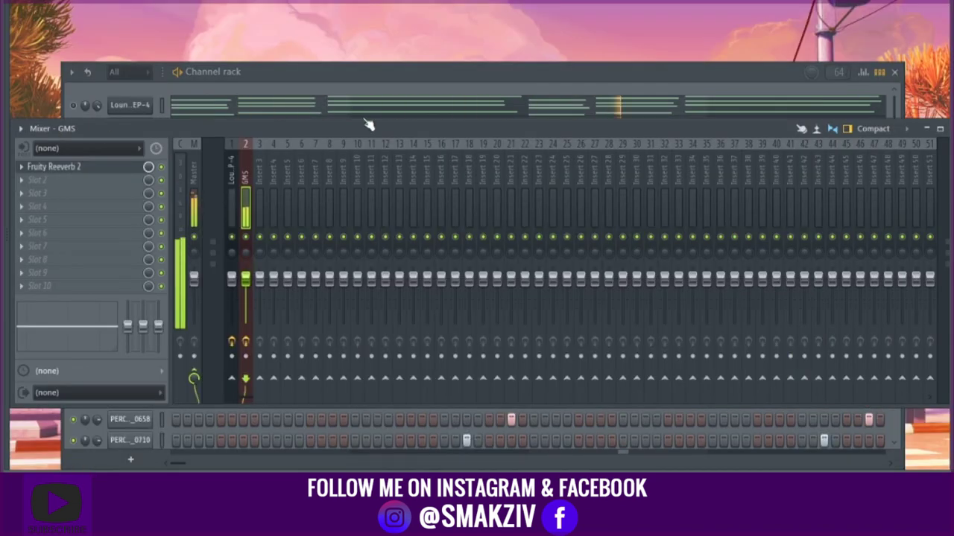
- Raise the first Purity channel's volume and load its HIT 4 preset from the Fast Synth category
left_click(633, 82)
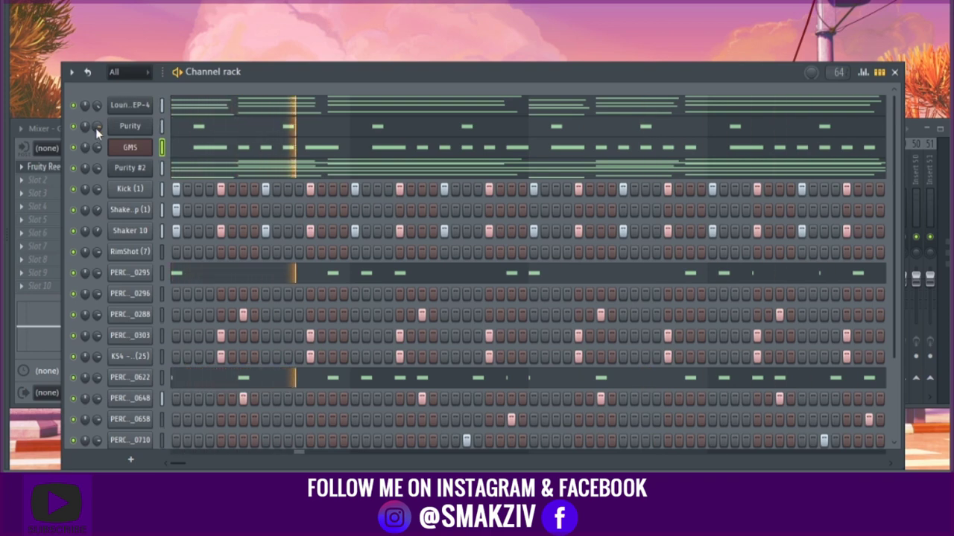
left_click_drag(96, 128, 96, 113)
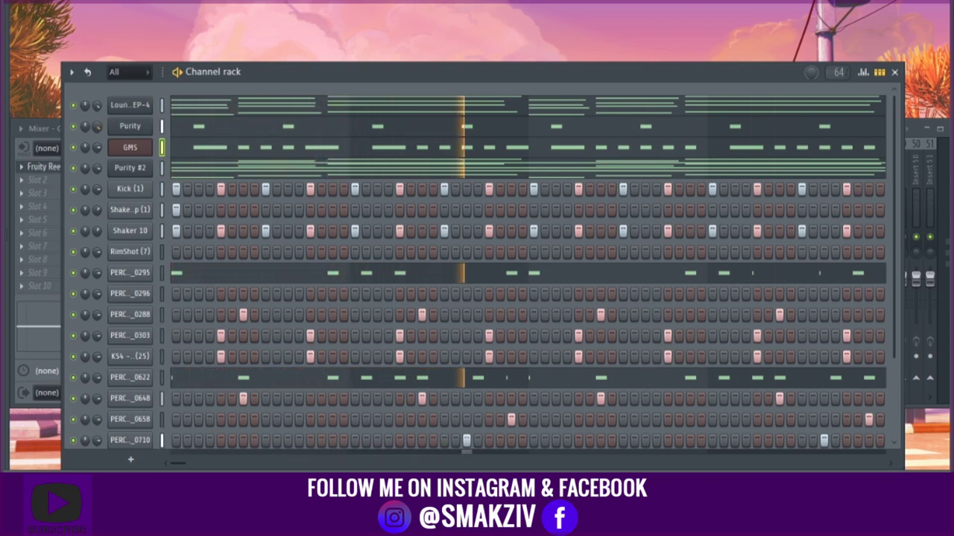
left_click(130, 127)
mouse_move(523, 181)
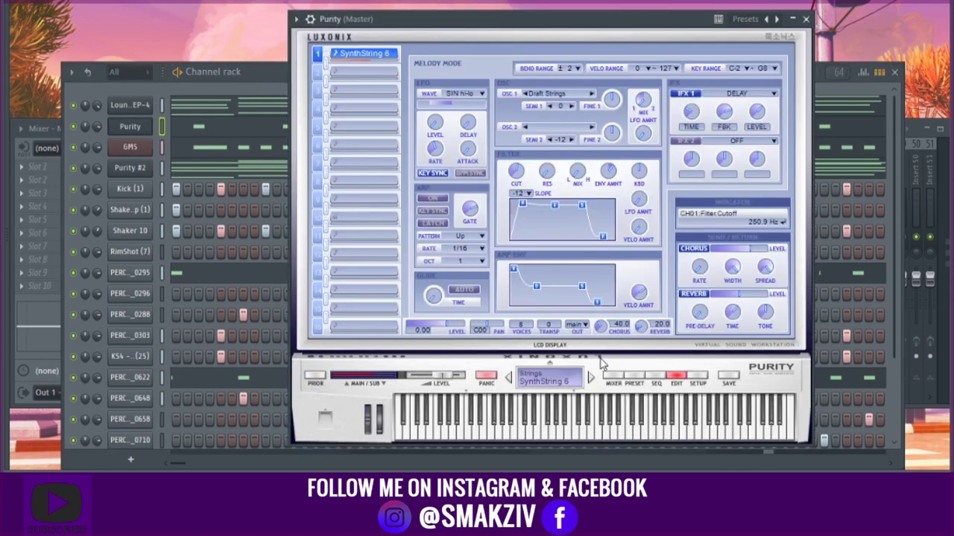
left_click(634, 376)
left_click(751, 219)
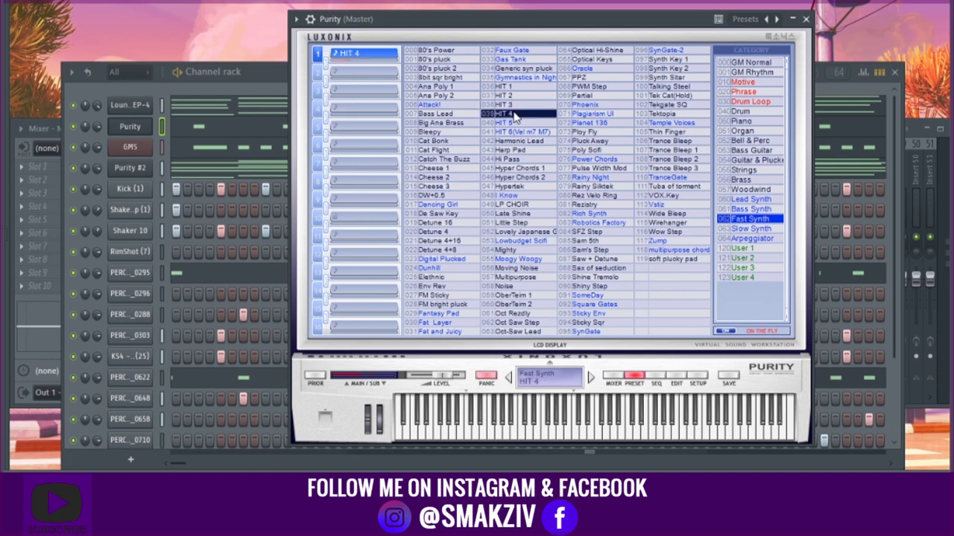
- Set Purity's first insert effect to DELAY with a 1/4D note time and a level of about -3.68 dB
left_click(654, 374)
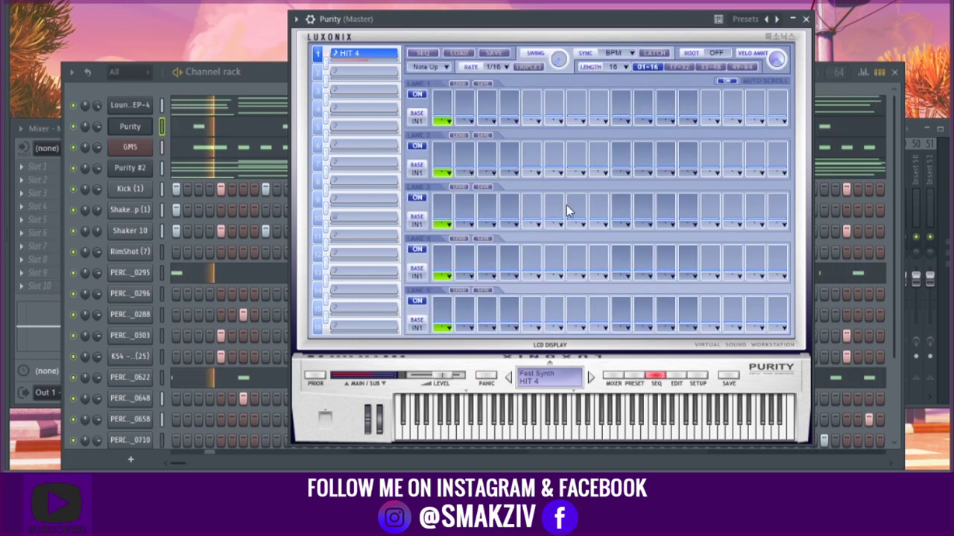
left_click(676, 377)
left_click(726, 96)
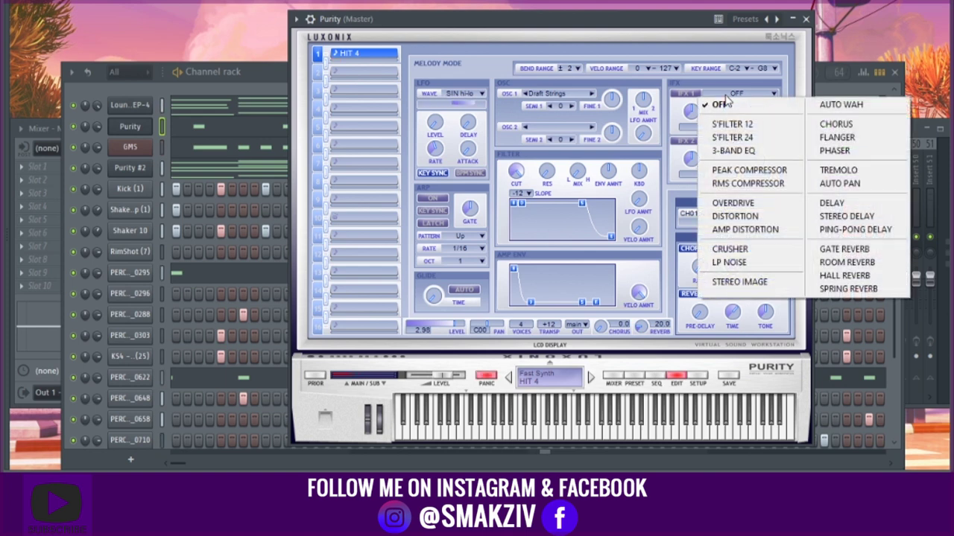
left_click(848, 205)
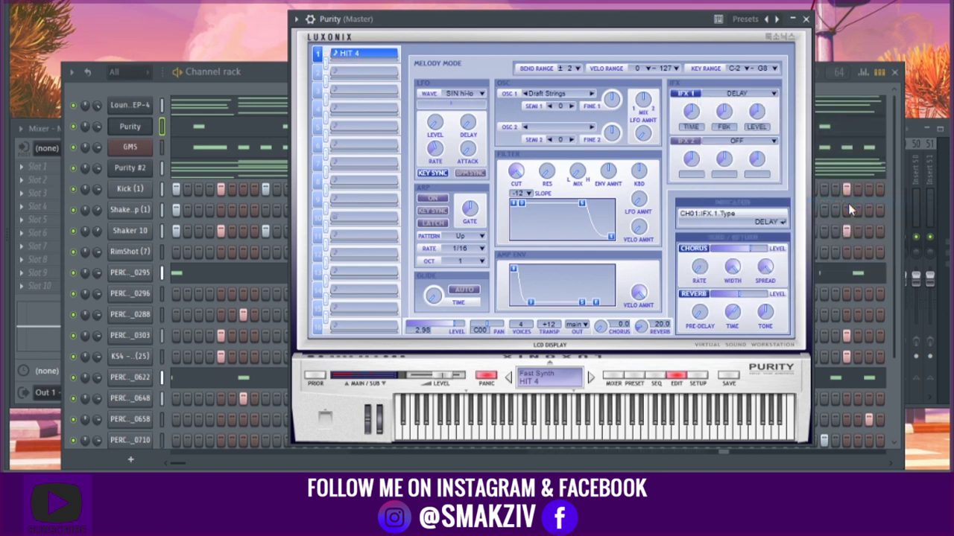
left_click(696, 115)
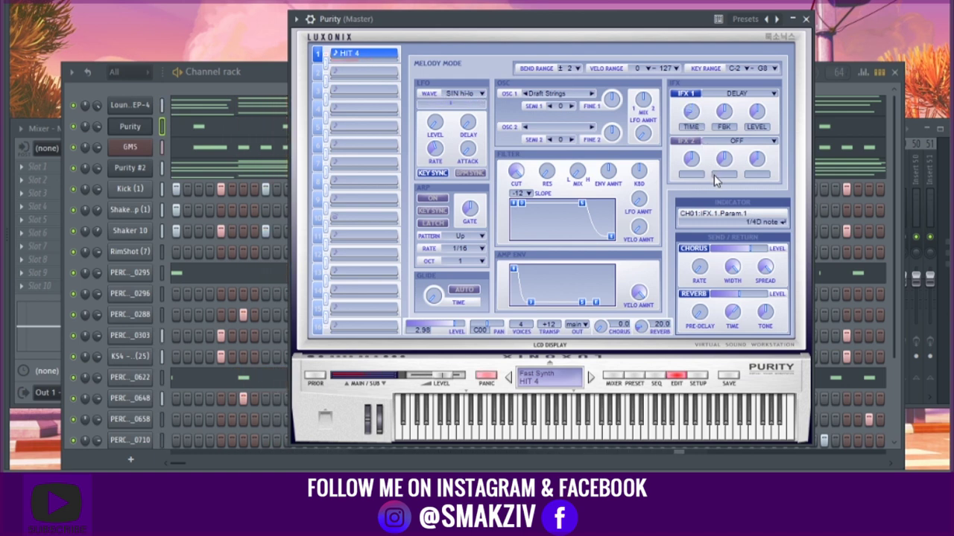
mouse_move(734, 109)
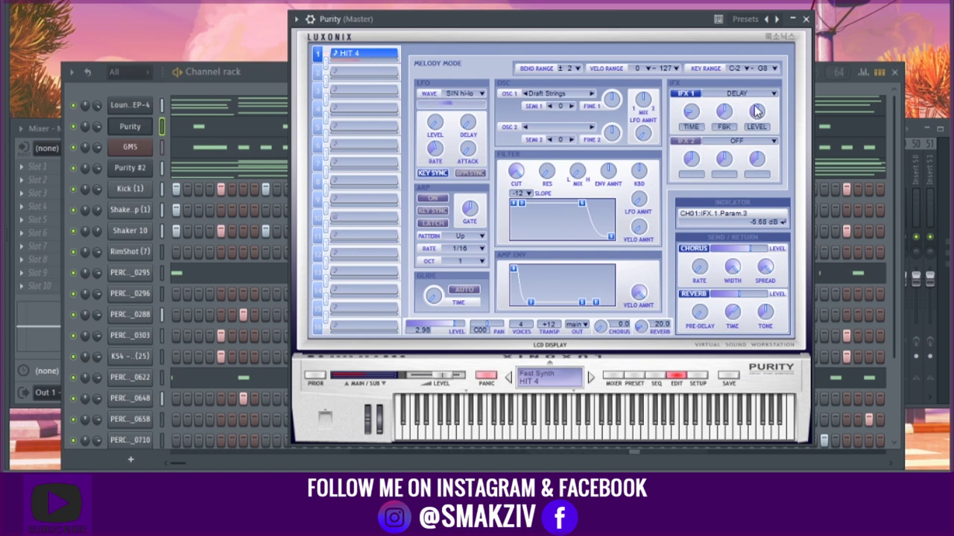
left_click_drag(751, 114, 749, 137)
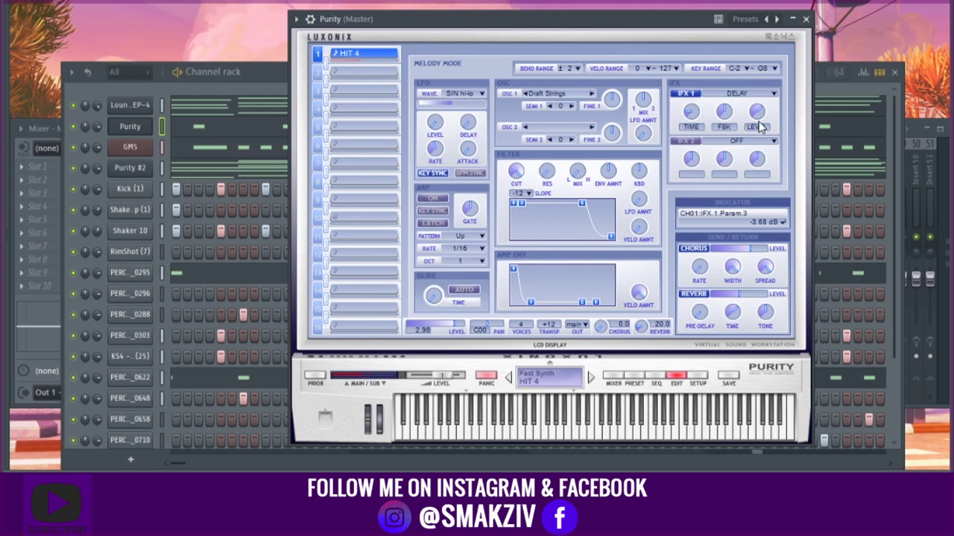
left_click(805, 20)
- Insert an eFlute channel with the copied chord notes and delete all but the lowest C#4, D#4 and E4 notes
right_click(131, 148)
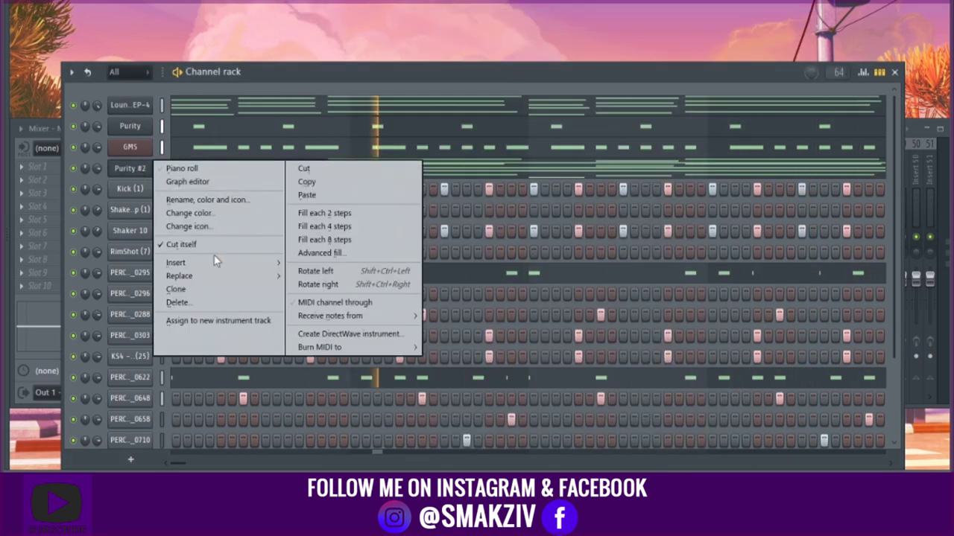
left_click(447, 223)
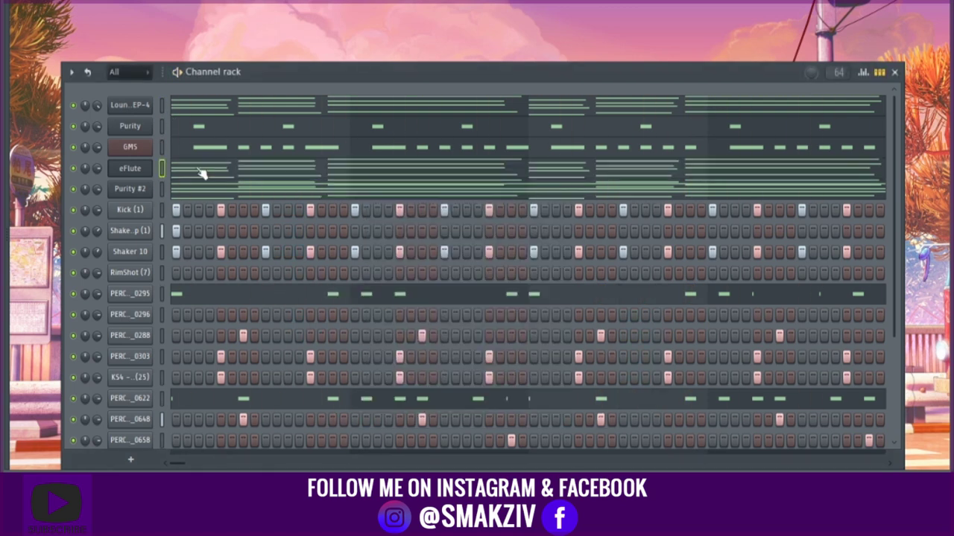
left_click(202, 171)
left_click_drag(683, 226, 67, 89)
key("Delete")
left_click_drag(685, 401, 41, 400)
- Play back the eFlute line and move both long E4 notes up to G#4
key("space")
key("space")
key("space")
left_click_drag(249, 255, 249, 216)
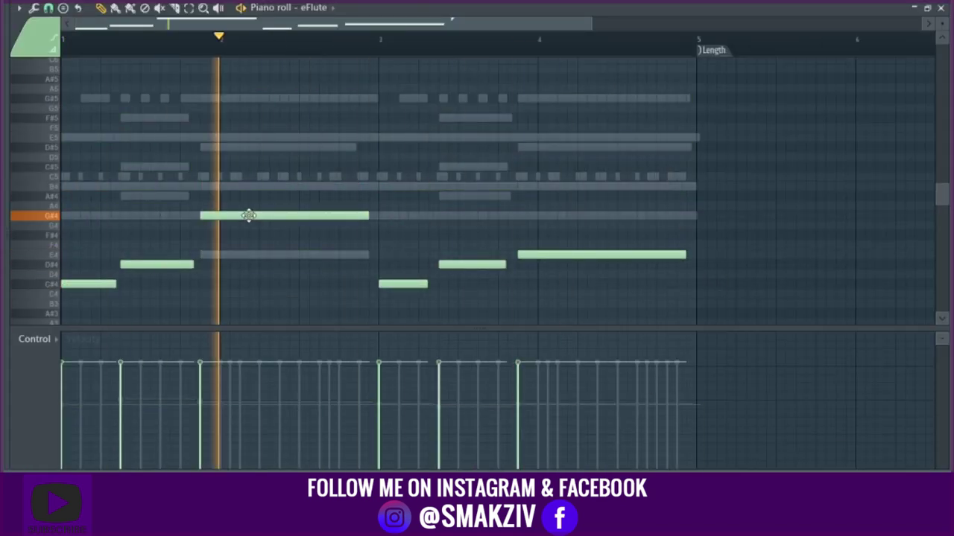
left_click_drag(569, 257, 572, 214)
key("Escape")
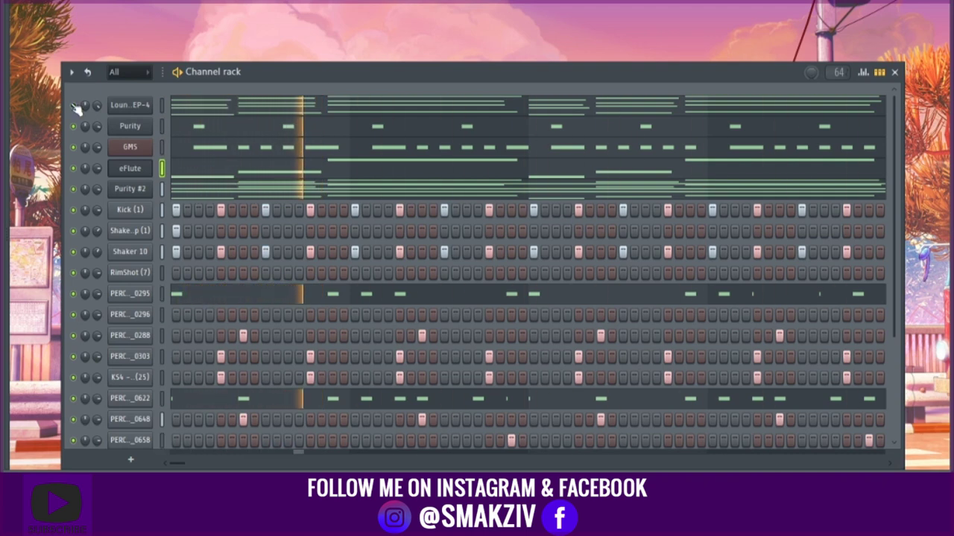
- Clone the eFlute channel, load the Log Drum preset on the copy, and mute the original eFlute channel
right_click(134, 170)
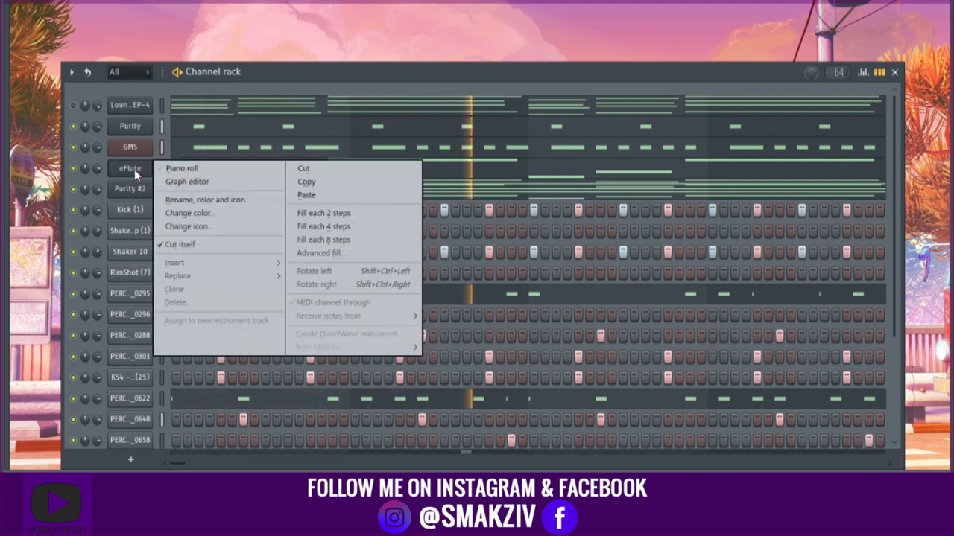
left_click(194, 290)
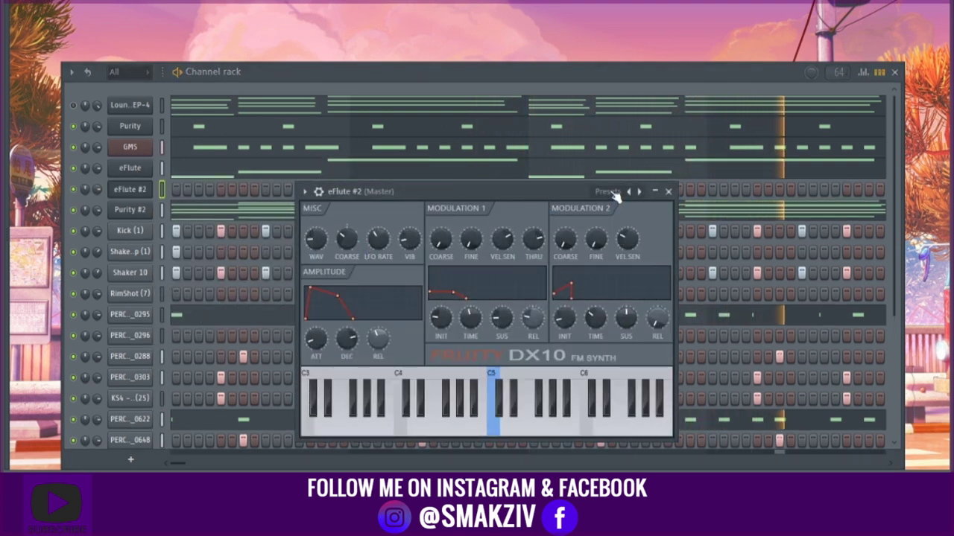
left_click(640, 192)
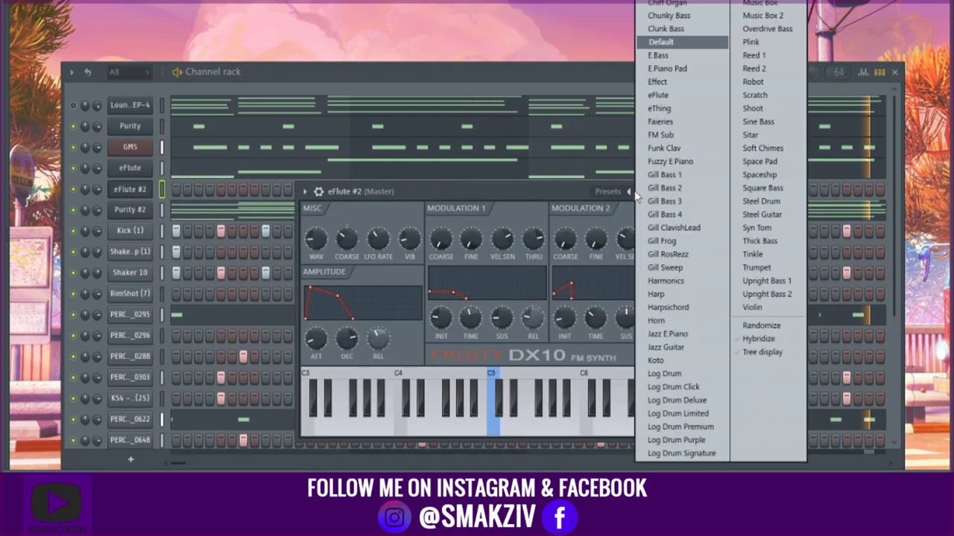
left_click(664, 374)
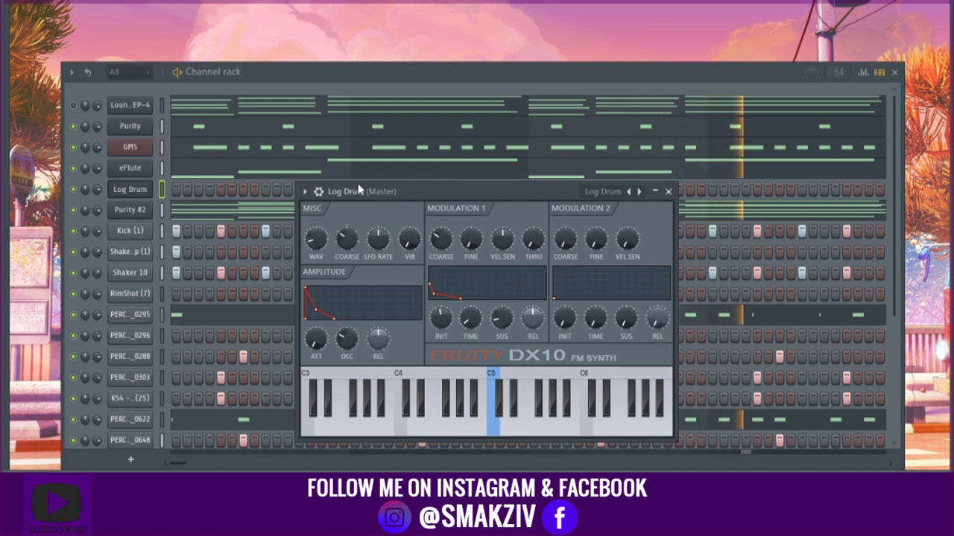
left_click(73, 168)
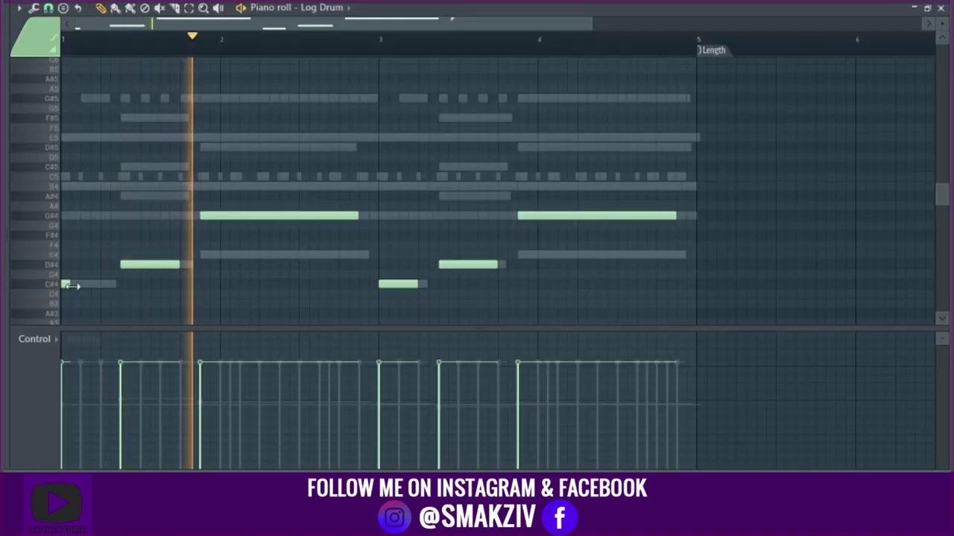
- Repeatedly play back the start of the Log Drum bass line to check its short first C#4 note
key("space")
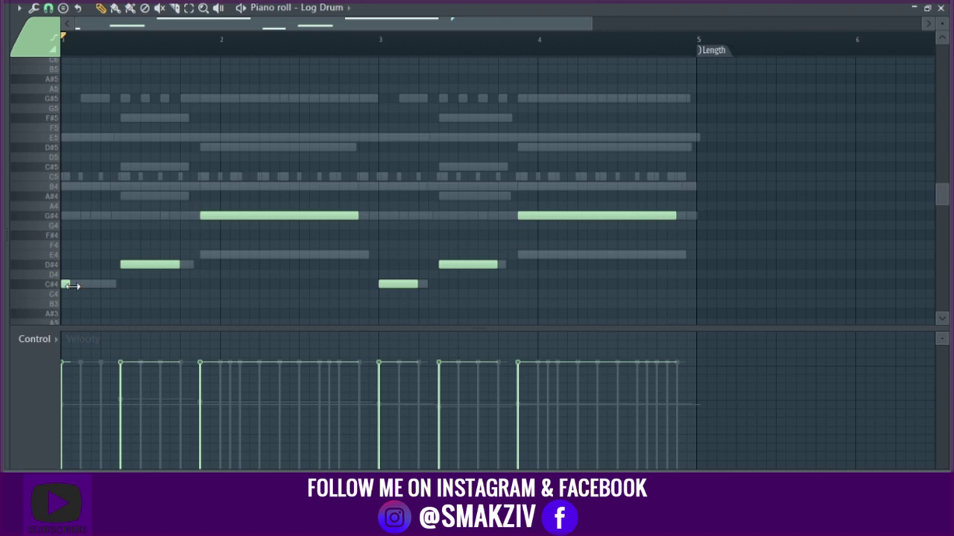
key("space")
key("space")
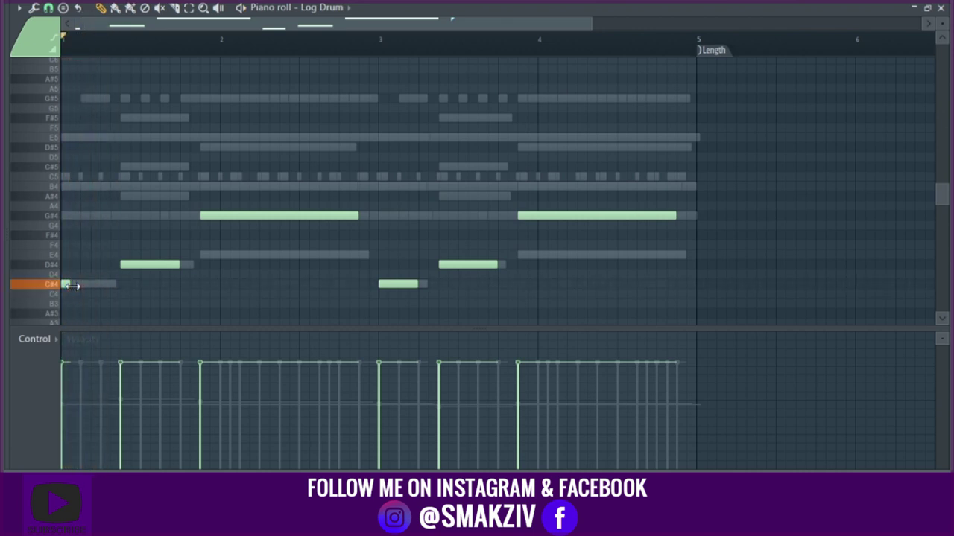
key("space")
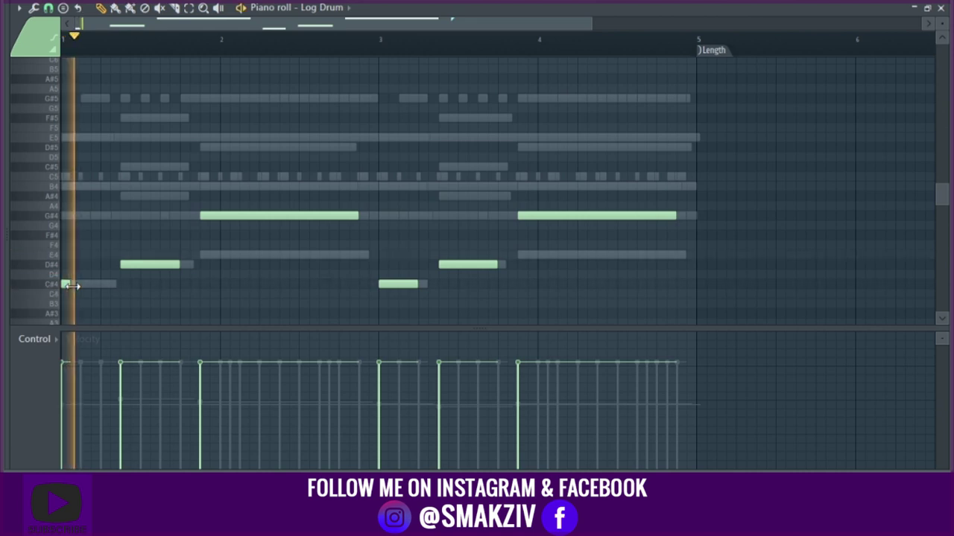
key("space")
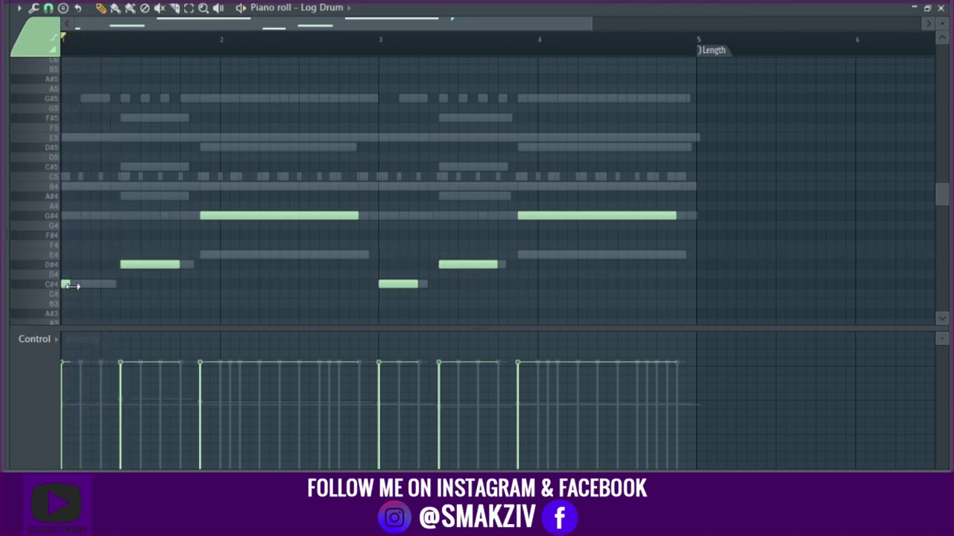
key("space")
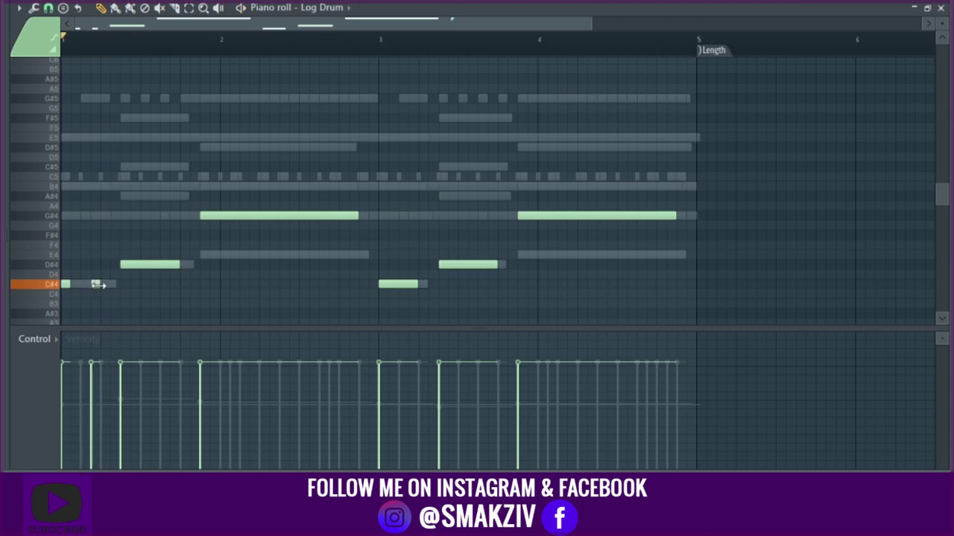
- Redraw the Log Drum line as short rhythmic hits on C#4, D#4 and G#4, with a B3 hit starting bar 3
left_click(155, 265)
left_click(185, 265)
left_click_drag(357, 216, 209, 216)
left_click(224, 216)
left_click(254, 216)
left_click(284, 216)
scroll(402, 287, "down", 2)
left_click(512, 225)
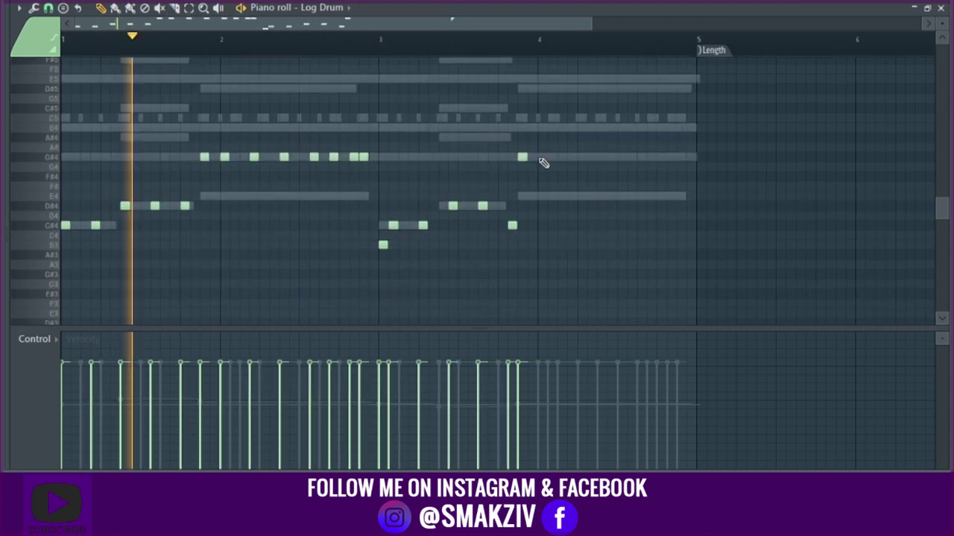
key("ctrl+v")
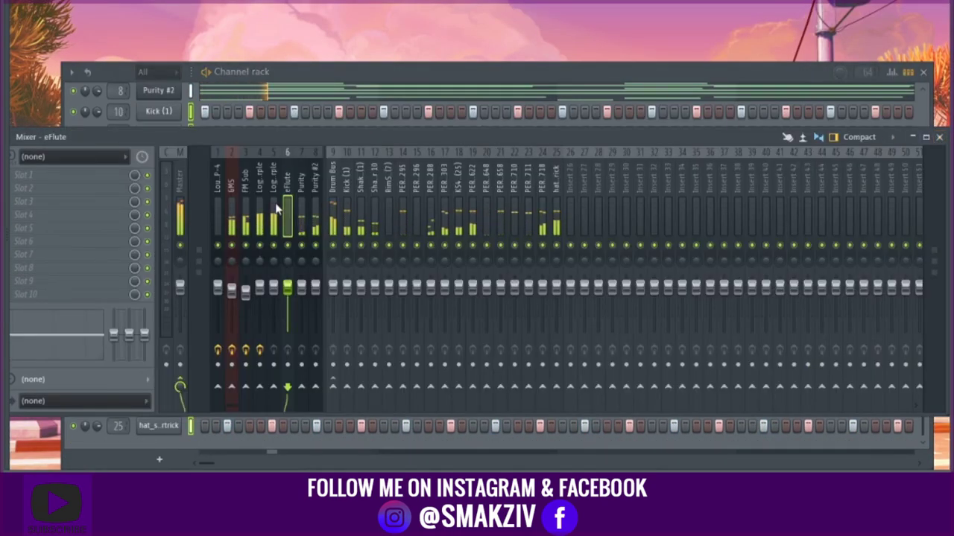
- Lower the mixer faders of the Purity #2 and Purity tracks slightly, and return to the channel rack
left_click(316, 289)
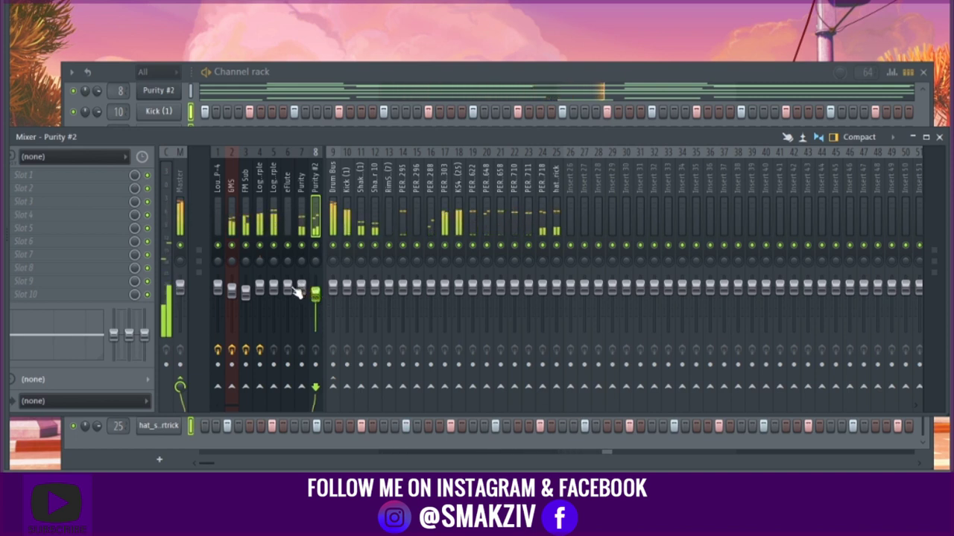
left_click(302, 291)
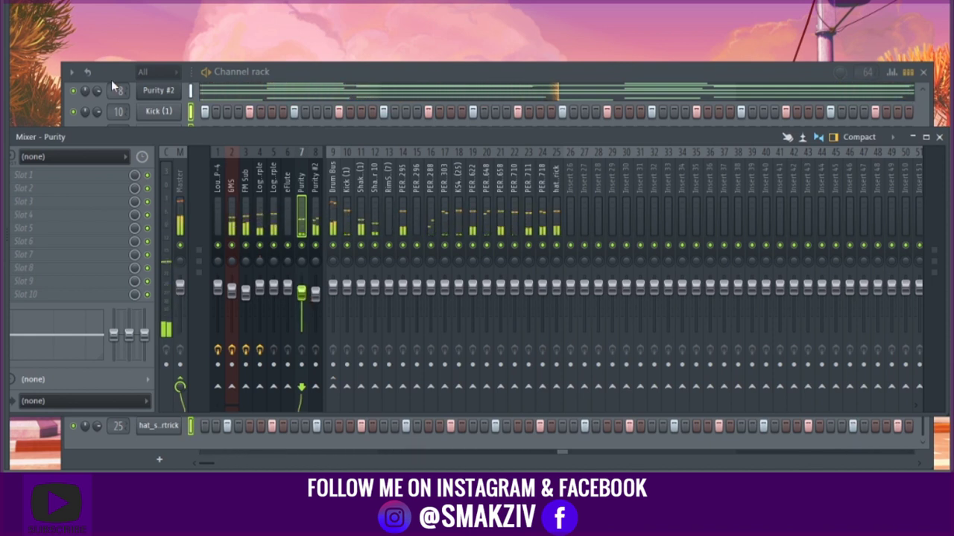
left_click(192, 108)
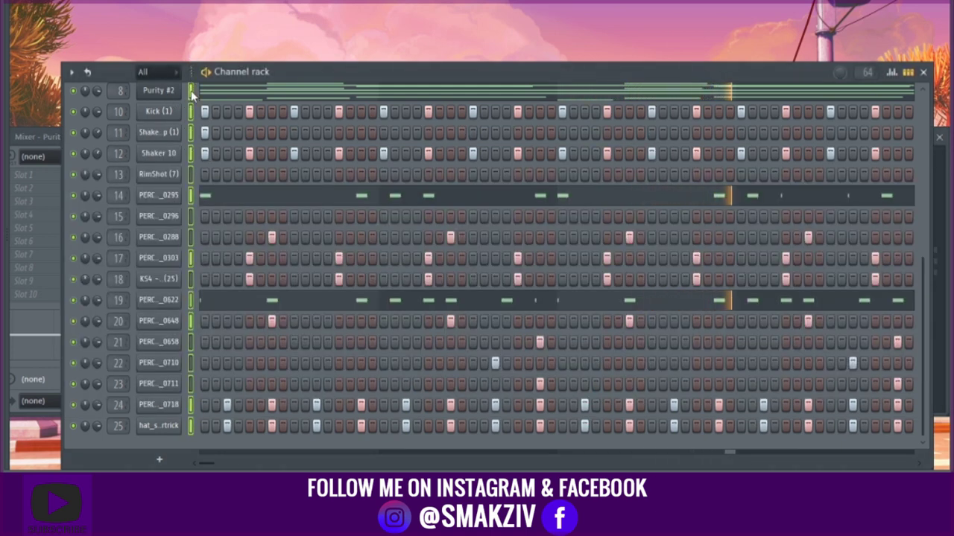
- Lower the Lounge Lizard mixer fader slightly and the GMS fader a little further, and return to the channel rack
scroll(192, 93, "up", 5)
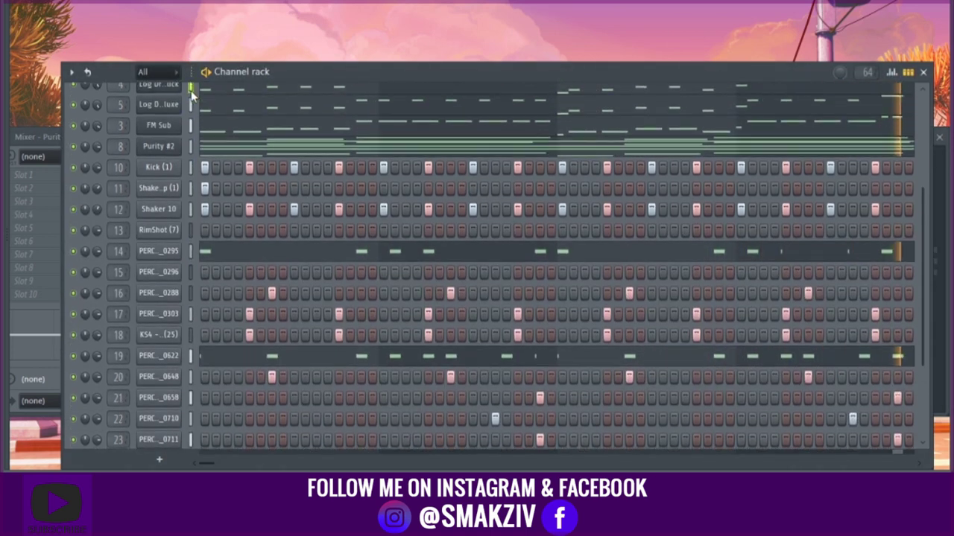
scroll(191, 90, "up", 1)
scroll(191, 90, "down", 6)
scroll(190, 90, "up", 7)
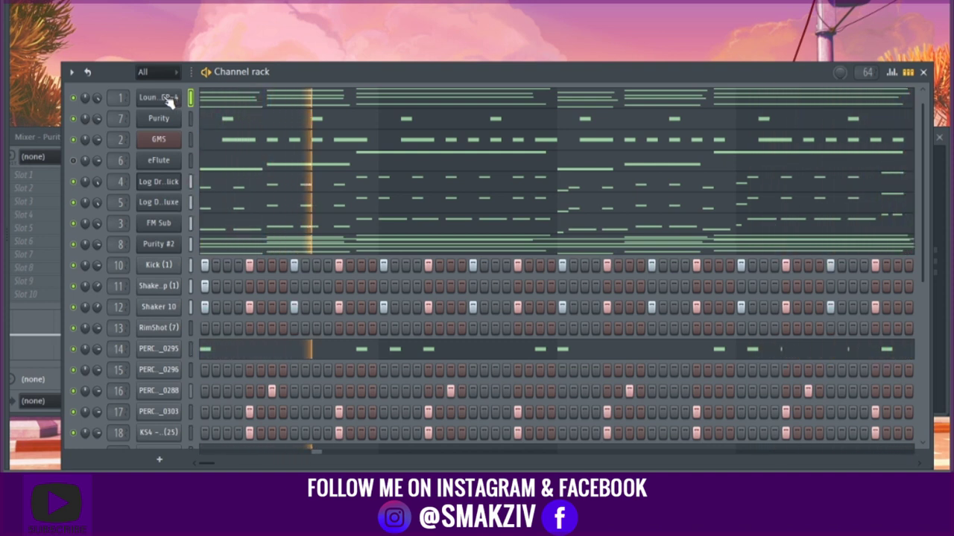
left_click(49, 138)
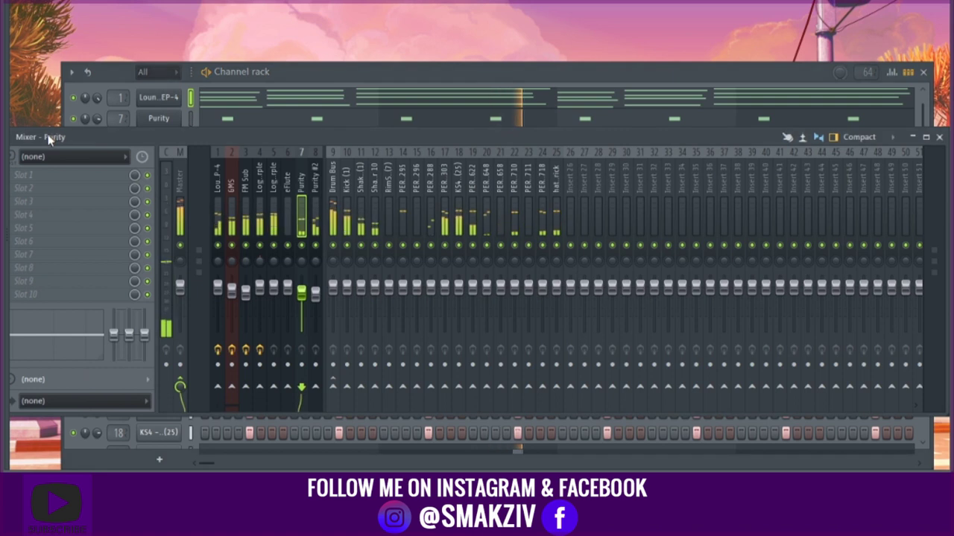
left_click(219, 288)
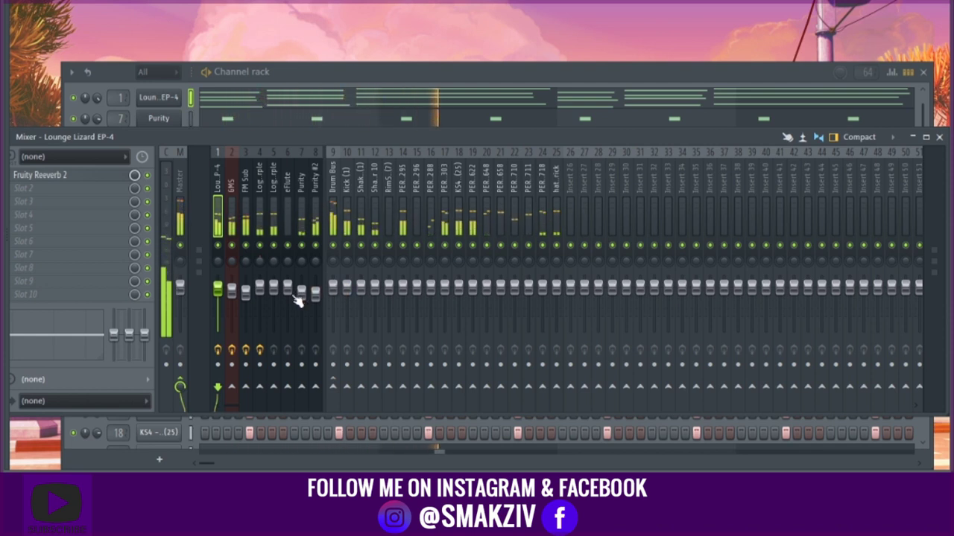
left_click(233, 291)
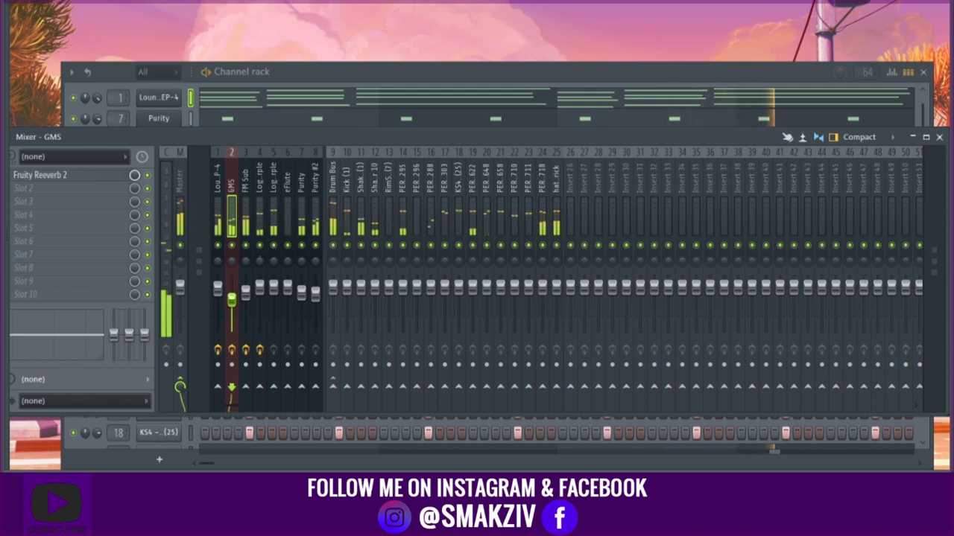
left_click(190, 103)
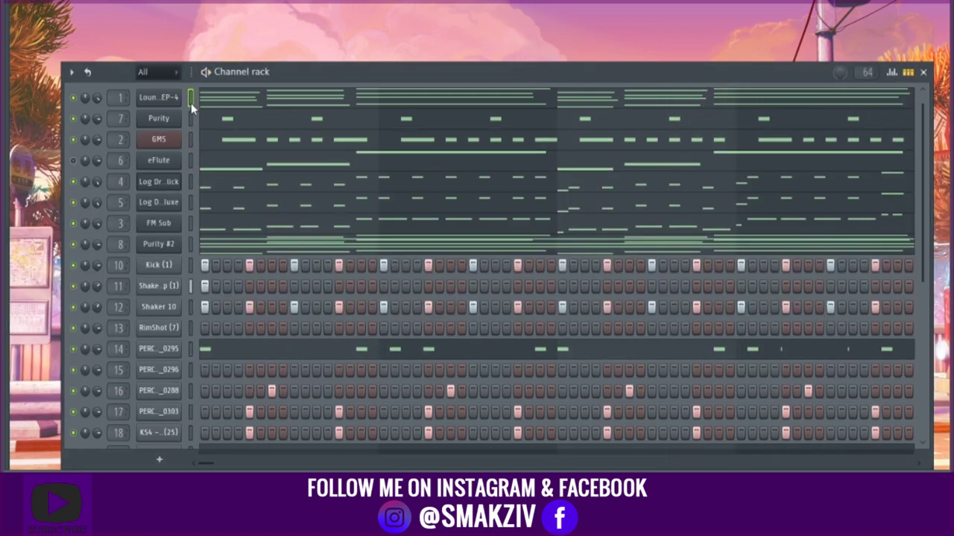
- Load the Tine at 9 program on the Lounge Lizard electric piano and play the pattern to audition it
right_click(173, 100)
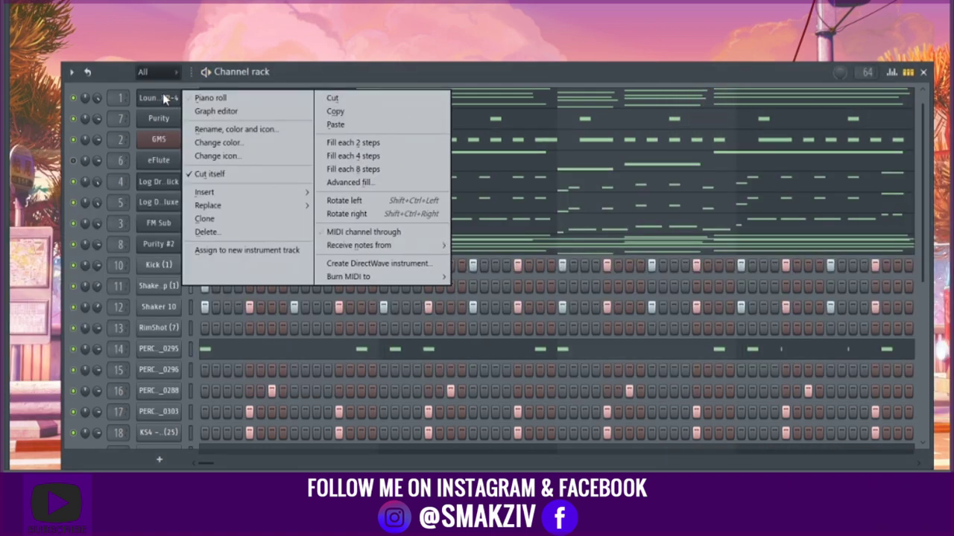
left_click(168, 101)
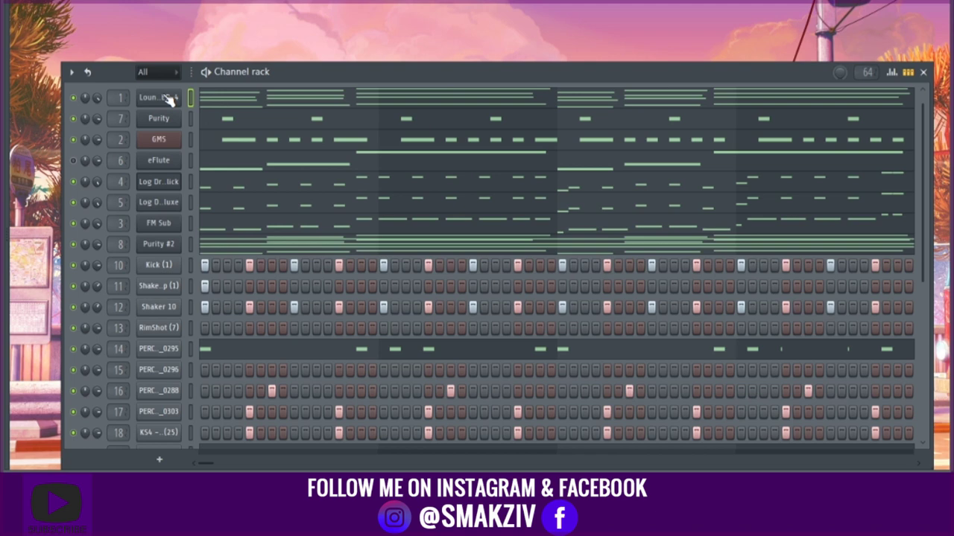
left_click(169, 101)
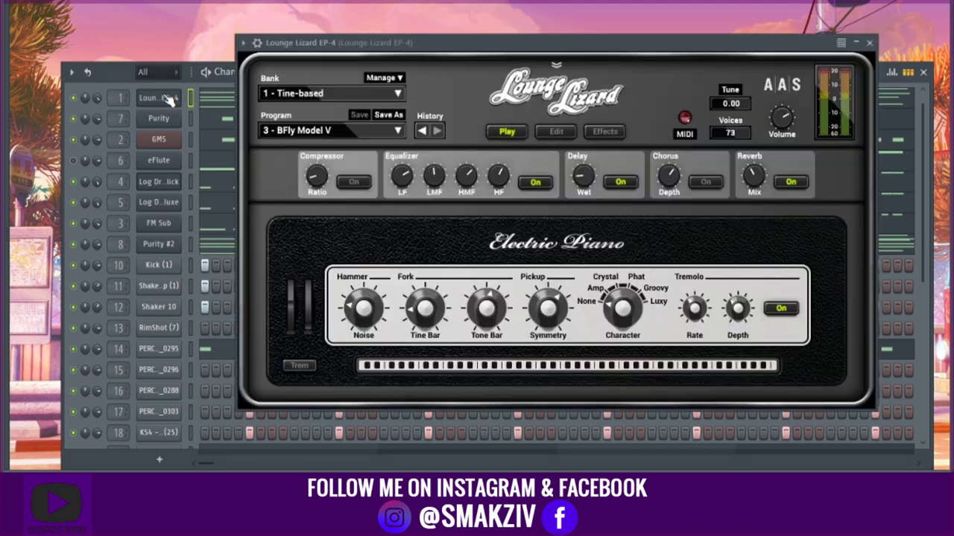
left_click(386, 131)
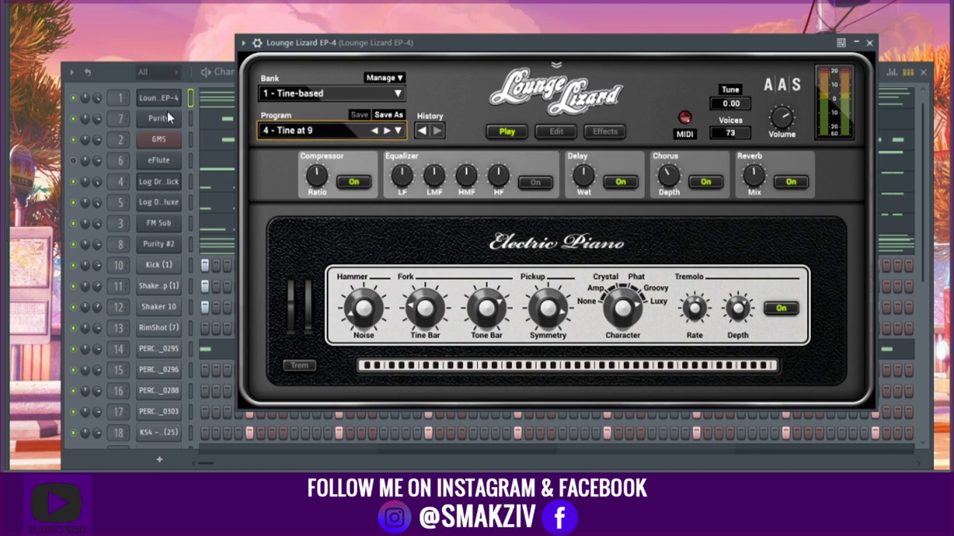
left_click(189, 92)
key("space")
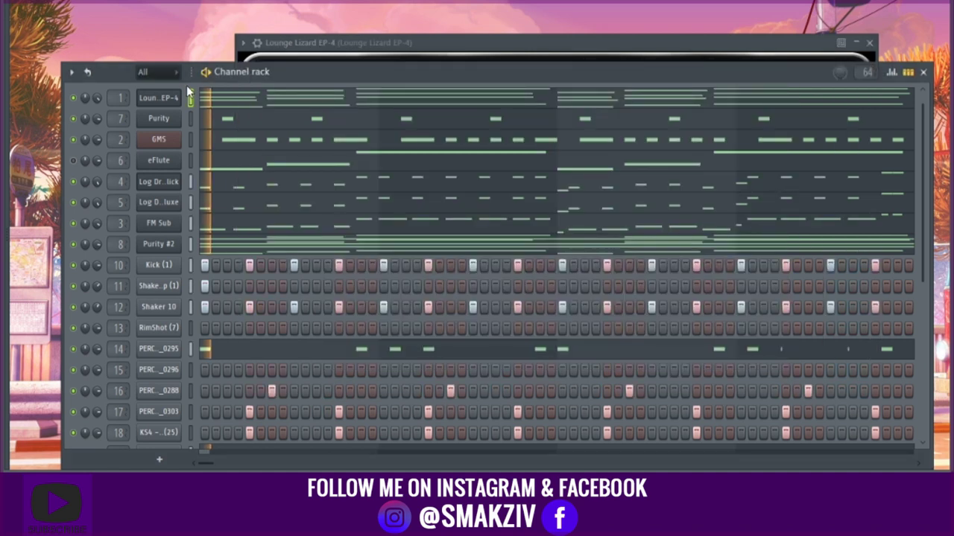
- Reset the Lounge Lizard channel's volume and switch its program to Dark 1 while the pattern plays
left_click(371, 44)
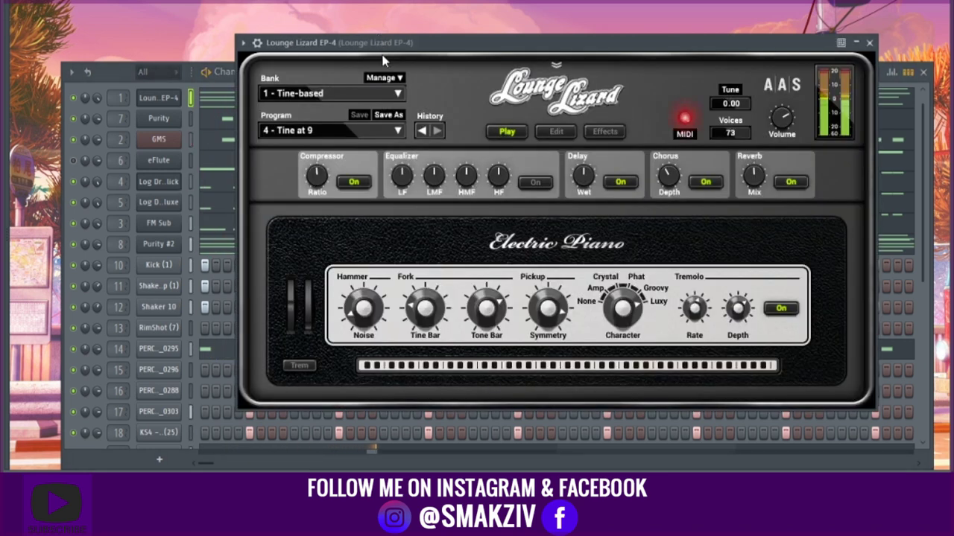
right_click(98, 98)
left_click(107, 104)
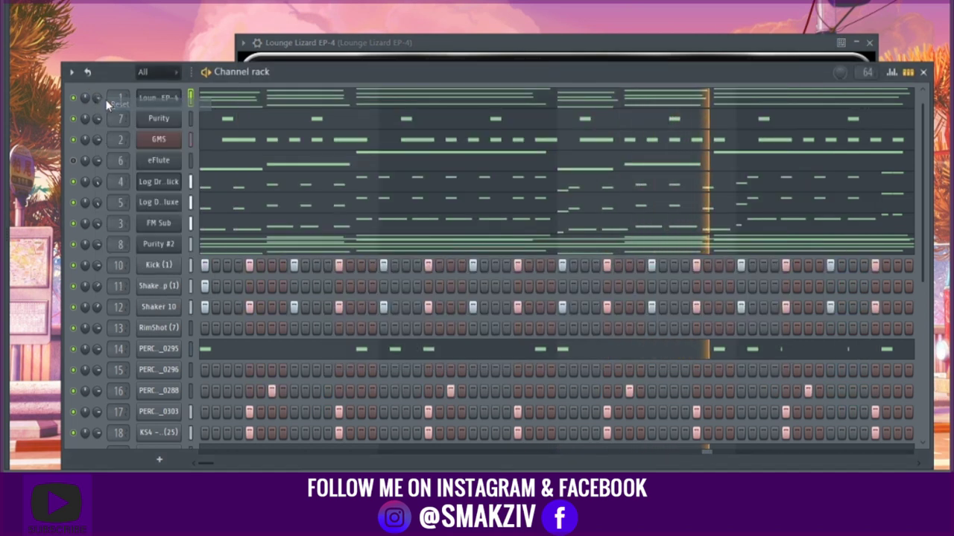
left_click(441, 46)
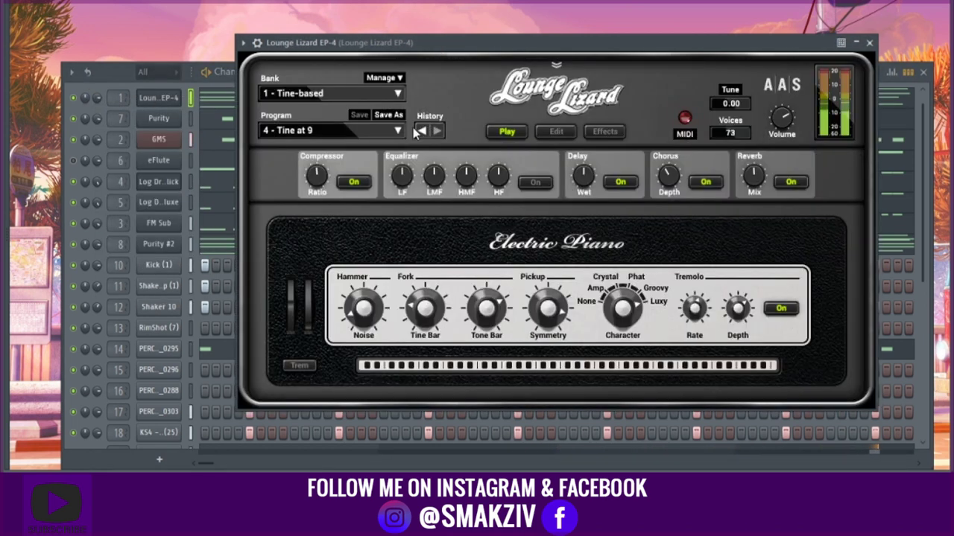
left_click(387, 131)
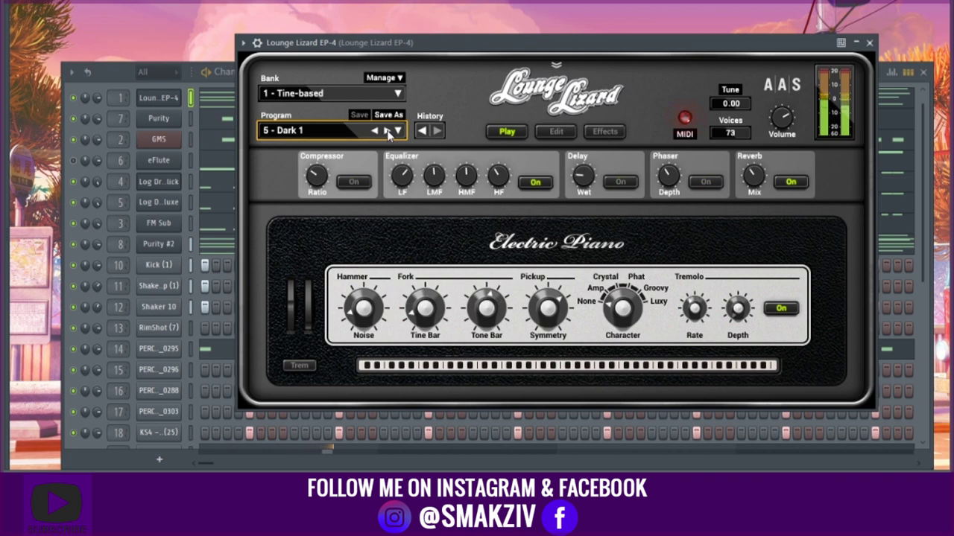